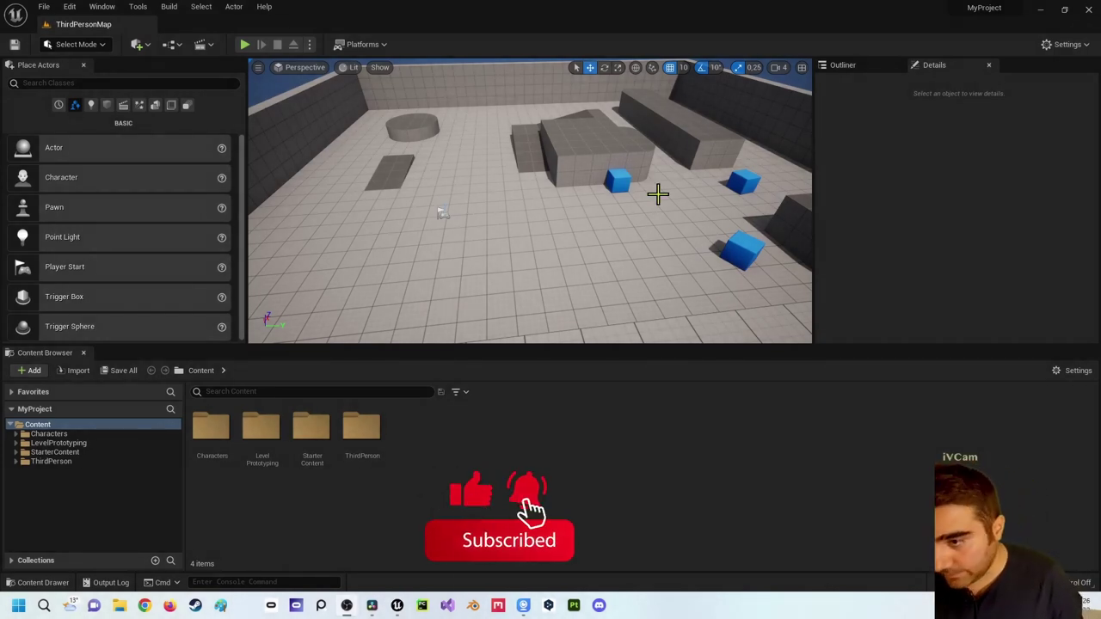
Place a test Cube from Shapes onto the level floor, frame it, then delete it.
{"action": "mouse_move", "coordinate": [437, 194]}
{"action": "left_mouse_down"}
{"action": "mouse_move", "coordinate": [430, 173]}
{"action": "mouse_move", "coordinate": [464, 207]}
{"action": "left_mouse_up"}
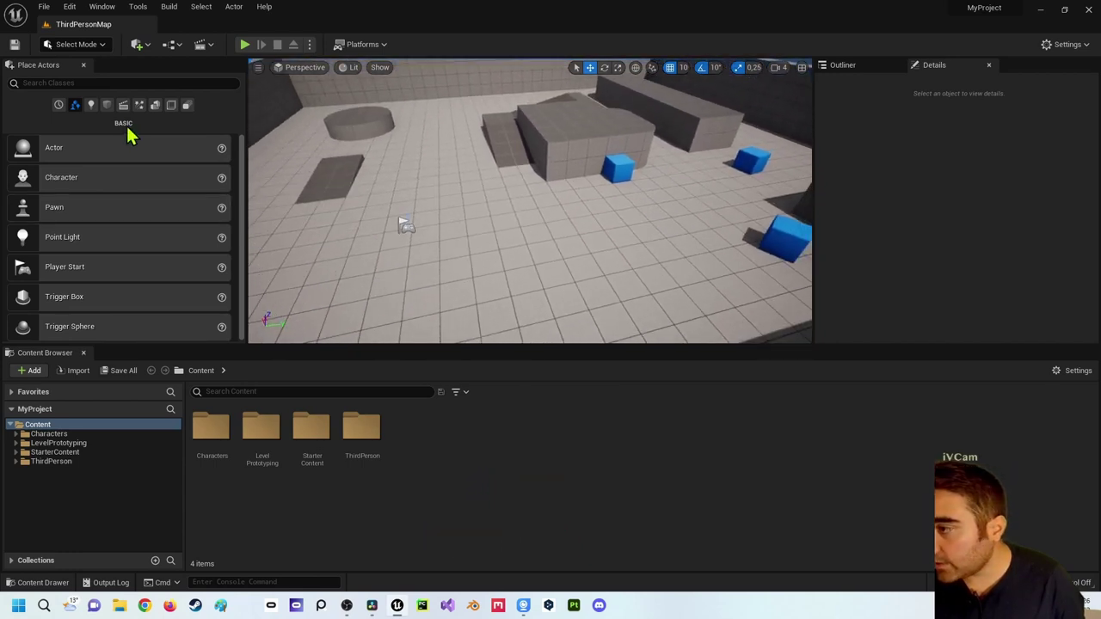
{"action": "left_click", "coordinate": [107, 106]}
{"action": "left_click_drag", "start_coordinate": [109, 141], "coordinate": [284, 186]}
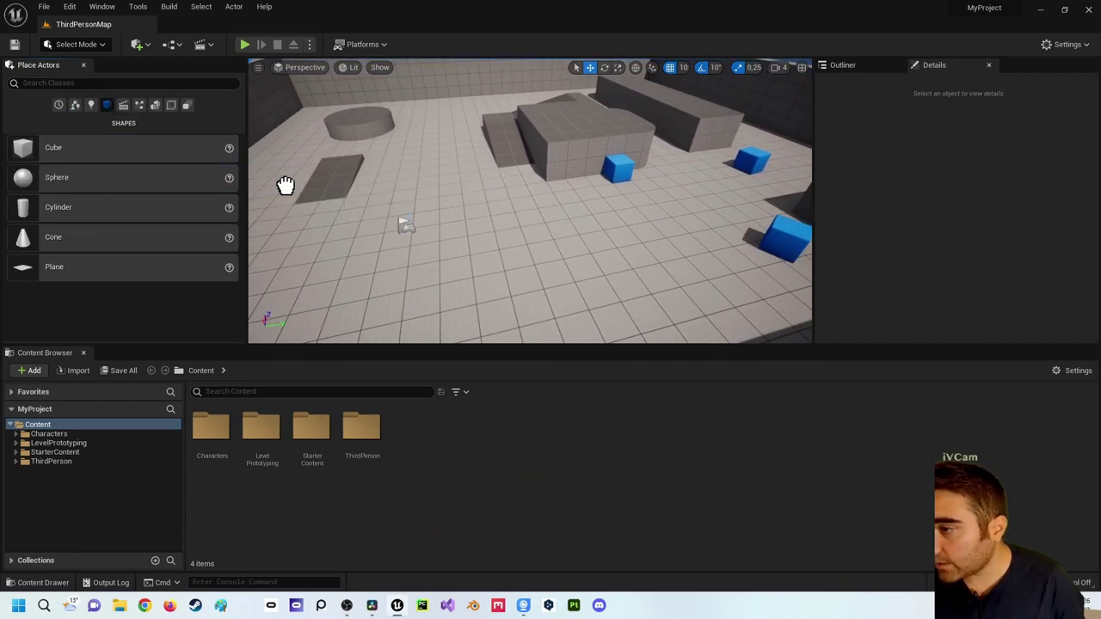
{"action": "left_click_drag", "start_coordinate": [486, 225], "coordinate": [486, 223]}
{"action": "key", "text": "f"}
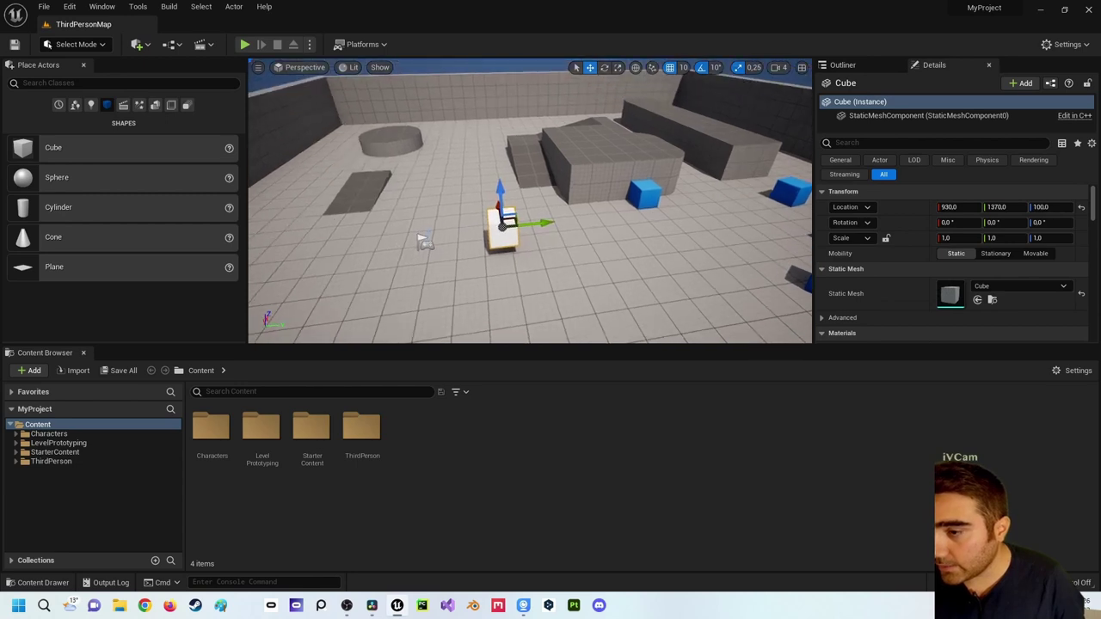
{"action": "scroll", "coordinate": [505, 225], "scroll_direction": "down", "scroll_amount": 3}
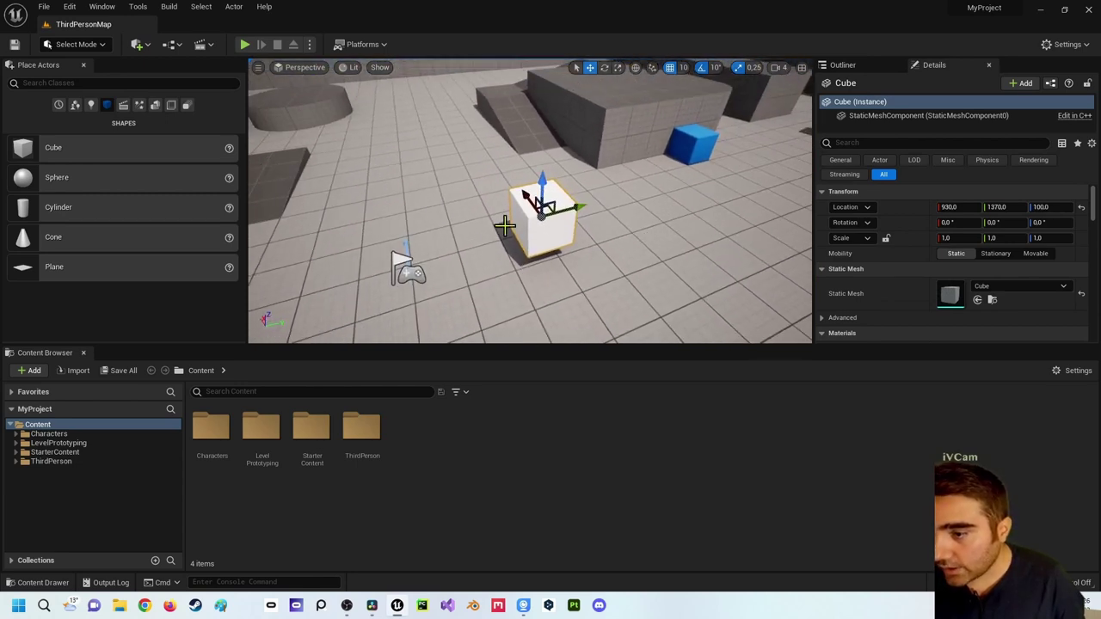
{"action": "key", "text": "Delete"}
Create a new Blueprint Class with Actor as parent class, named BP_text, in Content.
{"action": "right_click", "coordinate": [465, 463]}
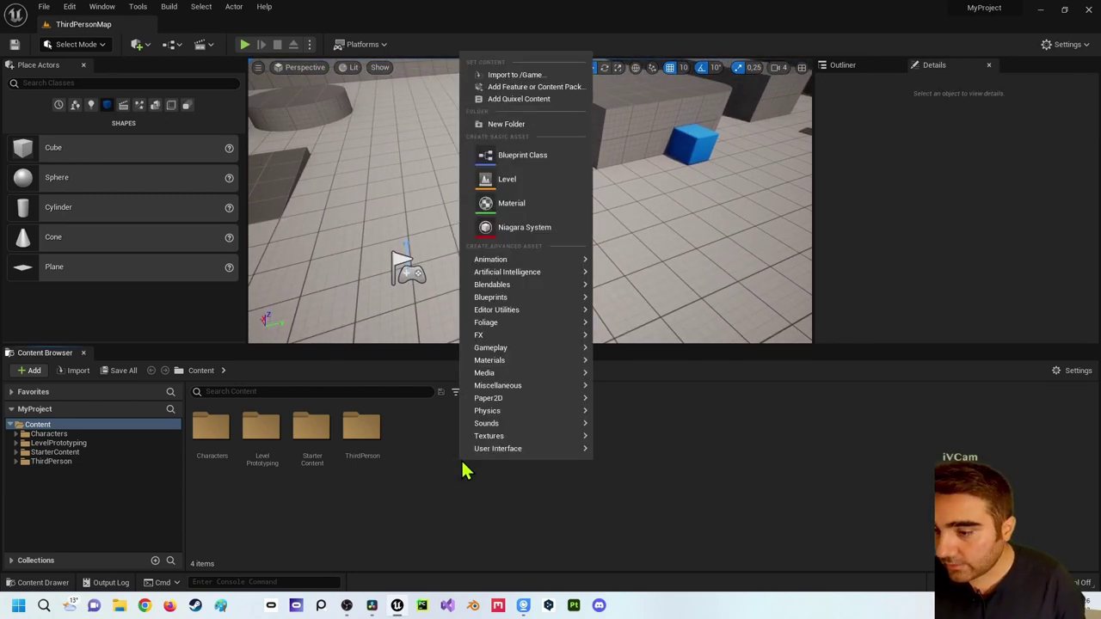
{"action": "left_click", "coordinate": [518, 156]}
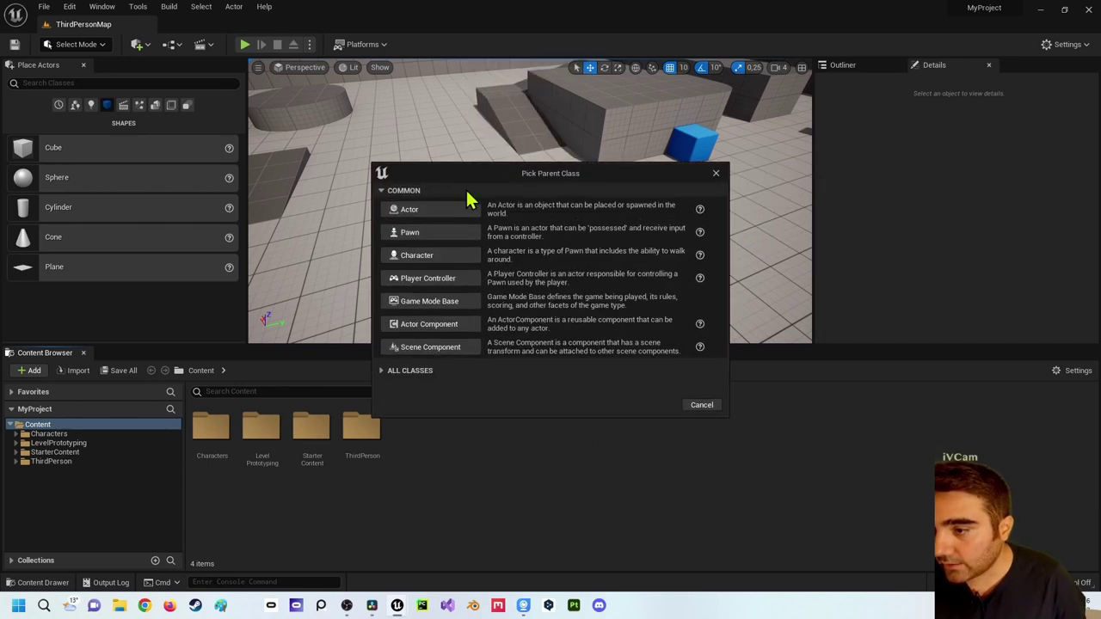
{"action": "left_click", "coordinate": [431, 212]}
{"action": "type", "text": "BP_text"}
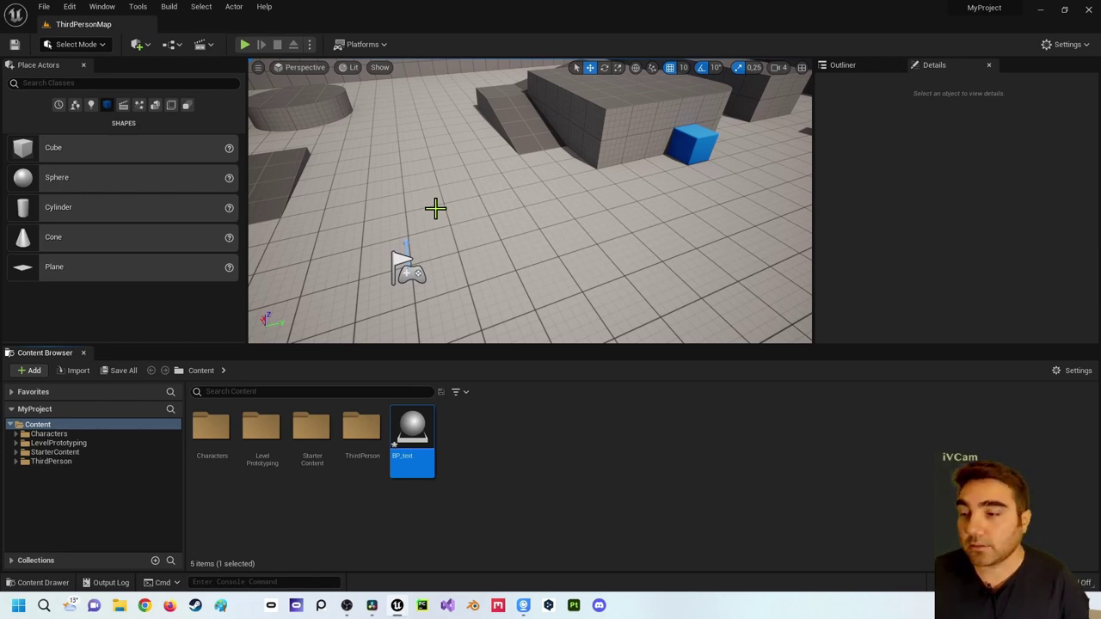
Open the BP_text Blueprint in the Blueprint editor.
{"action": "double_click", "coordinate": [421, 449]}
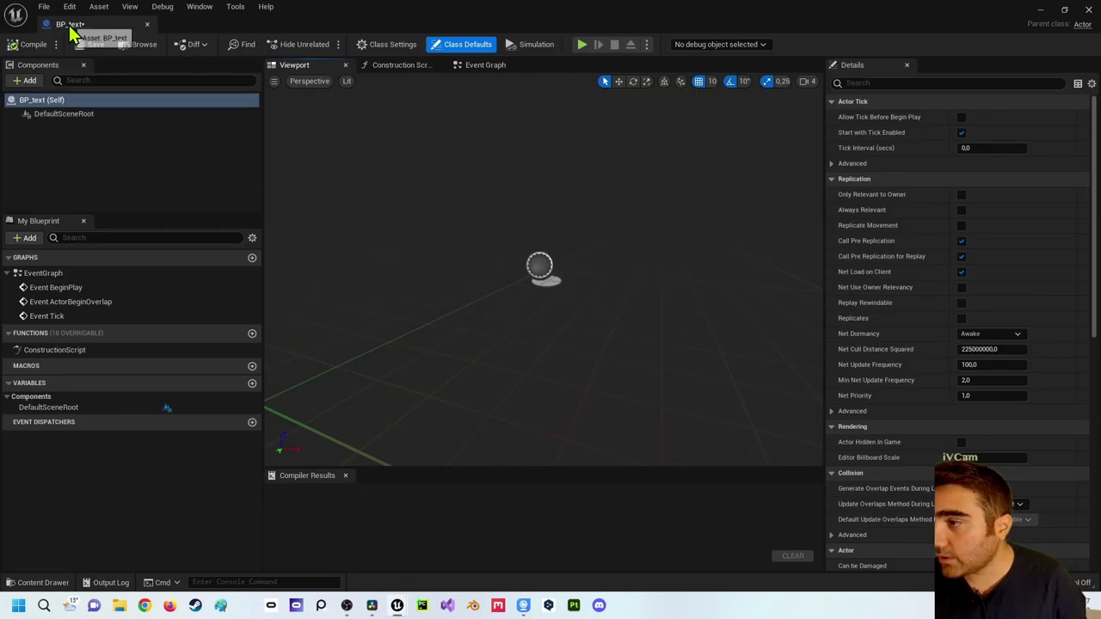
{"action": "left_click", "coordinate": [115, 24]}
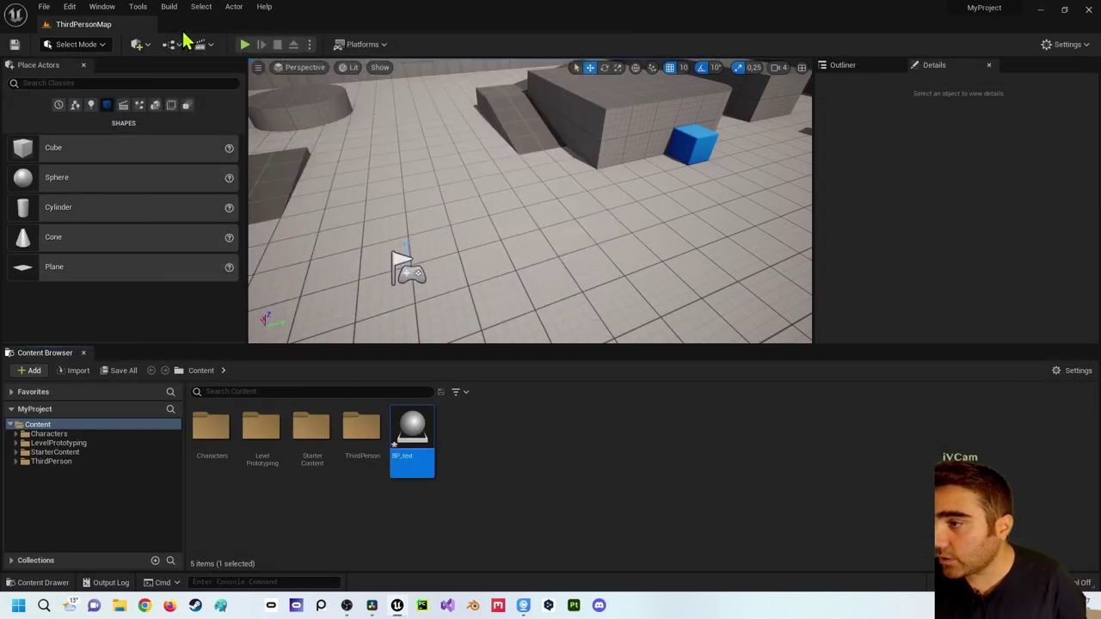
{"action": "left_click", "coordinate": [183, 24]}
{"action": "left_click", "coordinate": [87, 24]}
{"action": "left_click", "coordinate": [191, 24]}
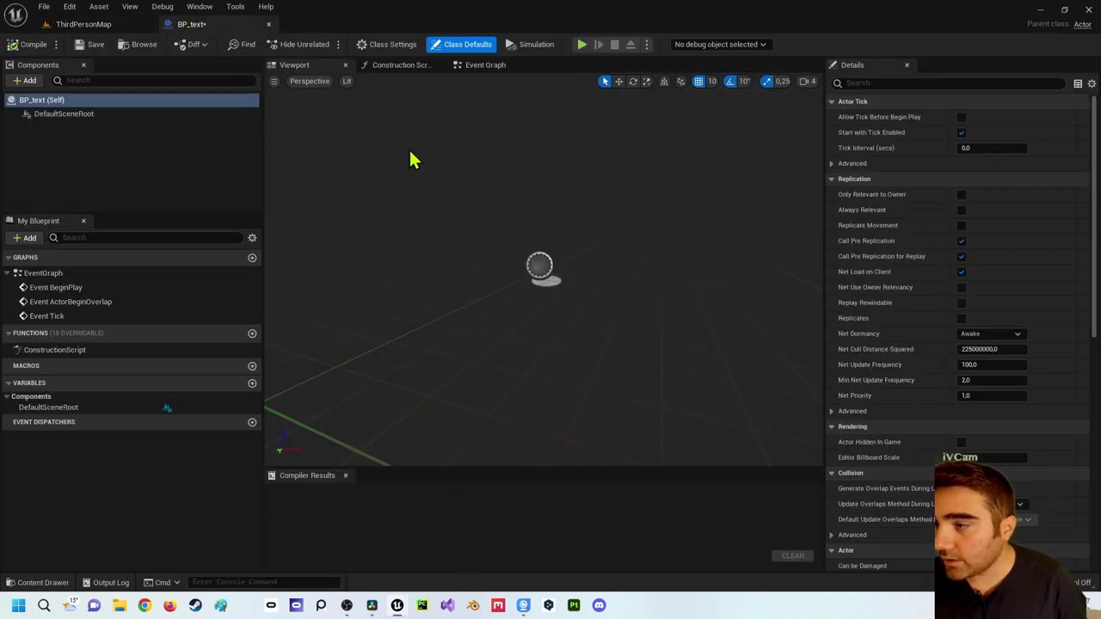
Add a Cube component and raise it to Location Z 50.
{"action": "left_click", "coordinate": [28, 80]}
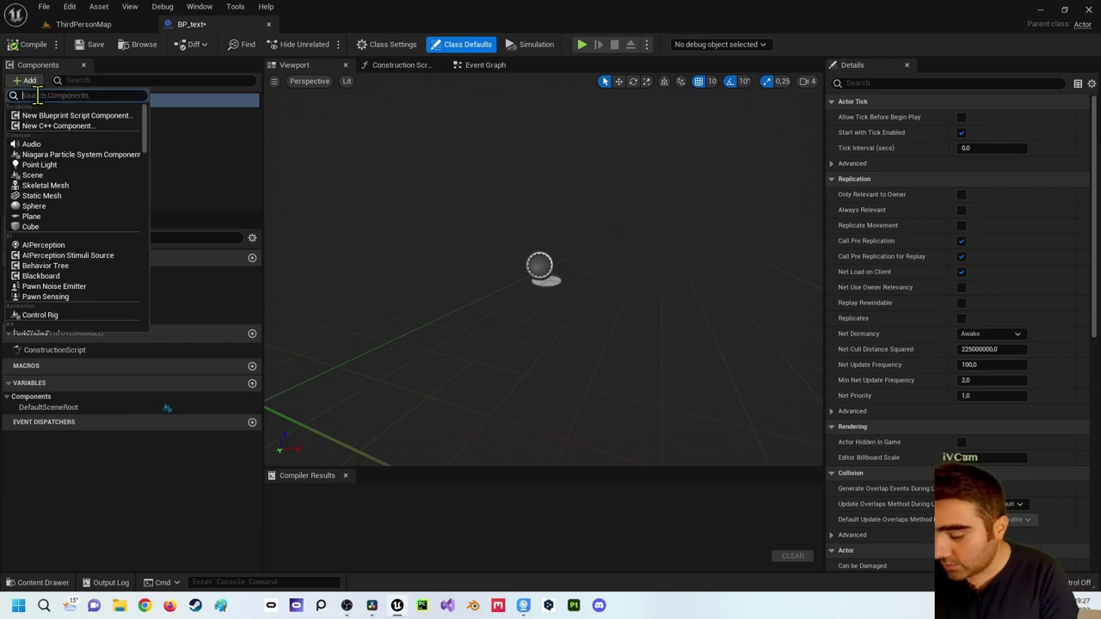
{"action": "type", "text": "cube"}
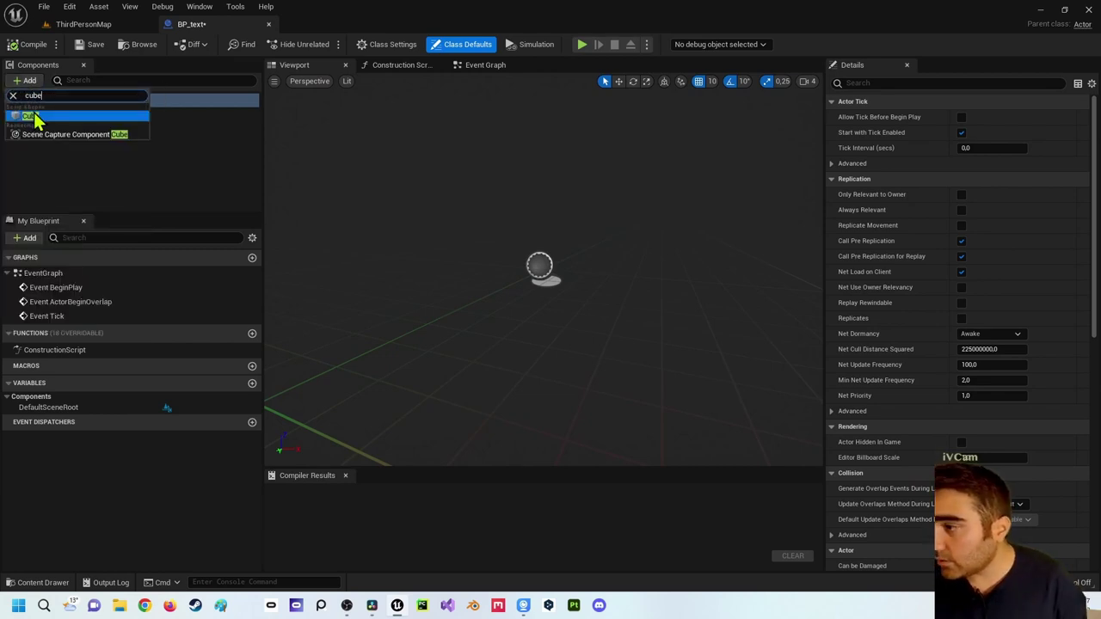
{"action": "left_click", "coordinate": [34, 119]}
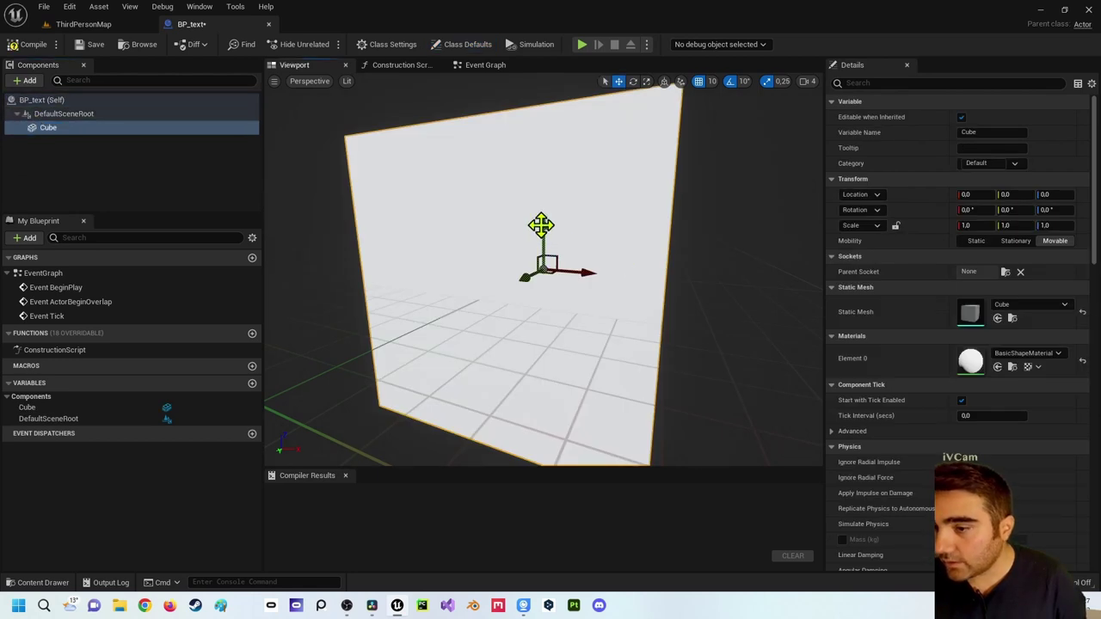
{"action": "left_click_drag", "start_coordinate": [540, 236], "coordinate": [536, 116]}
{"action": "key", "text": "f"}
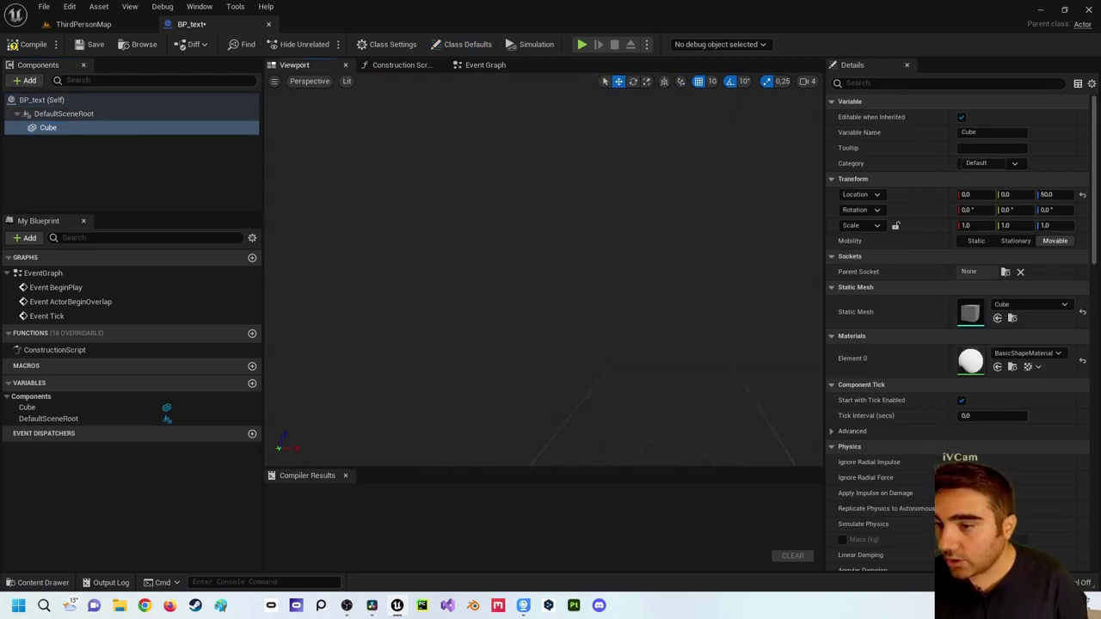
{"action": "left_click", "coordinate": [25, 80]}
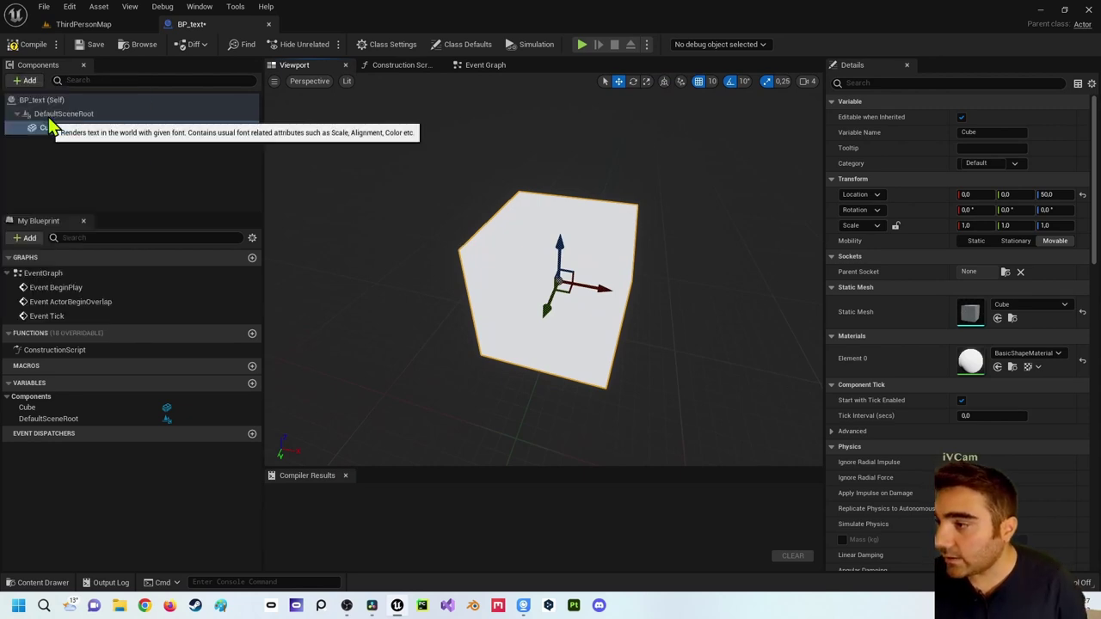
Add a Text Render component under the Cube and raise it to Z 70.
{"action": "left_click", "coordinate": [48, 117]}
{"action": "left_click_drag", "start_coordinate": [552, 298], "coordinate": [559, 290]}
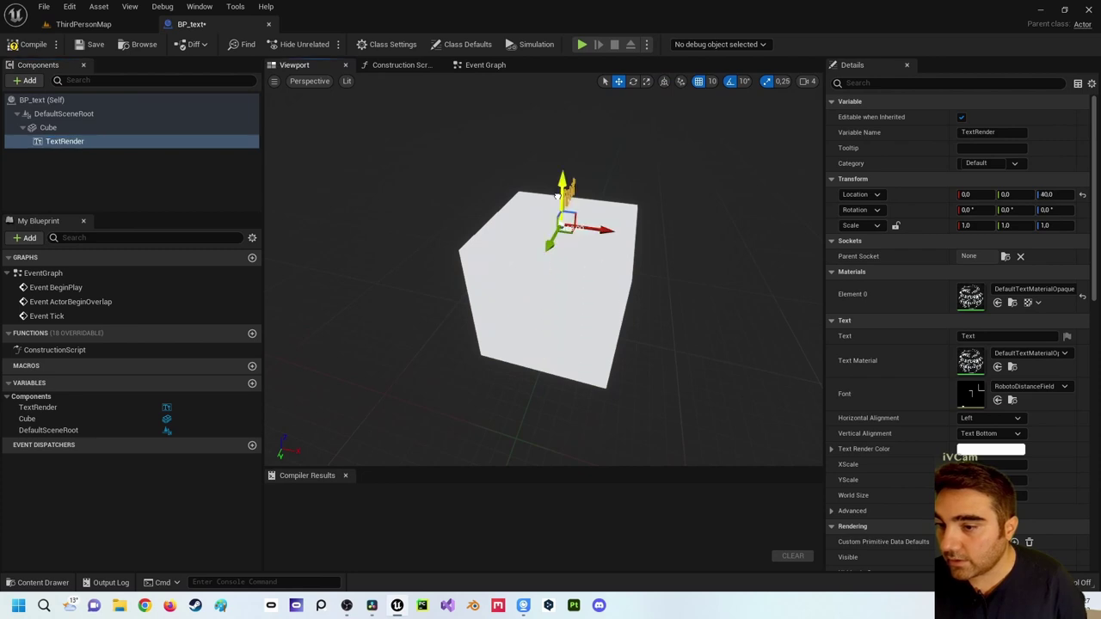
{"action": "right_click_drag", "start_coordinate": [551, 179], "coordinate": [550, 179]}
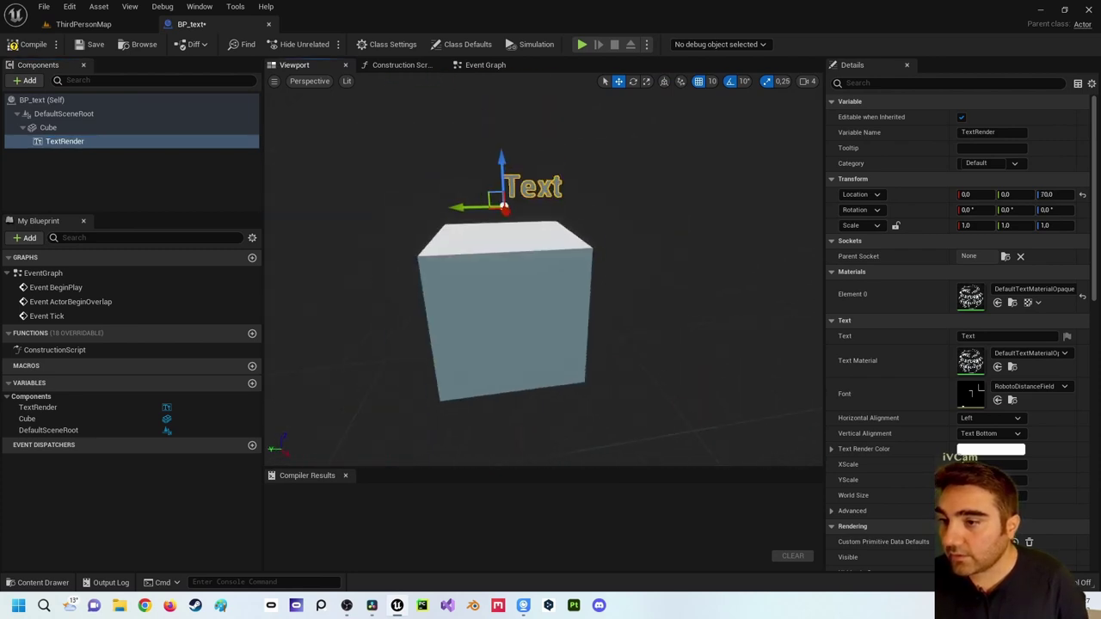
{"action": "scroll", "coordinate": [513, 188], "scroll_direction": "down", "scroll_amount": 5}
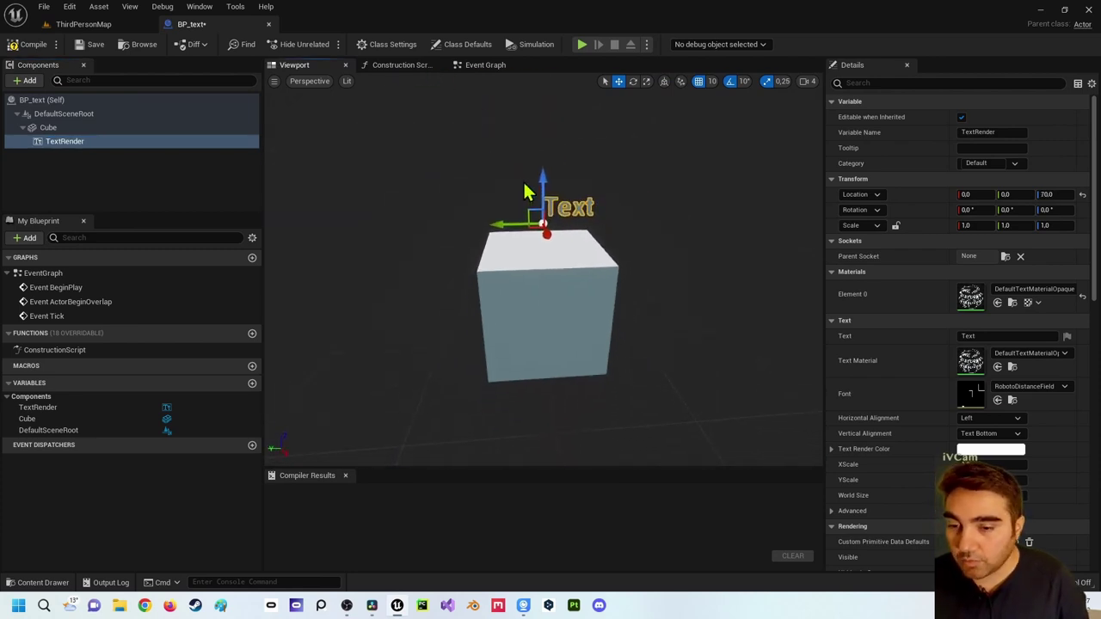
{"action": "scroll", "coordinate": [985, 404], "scroll_direction": "down", "scroll_amount": 2}
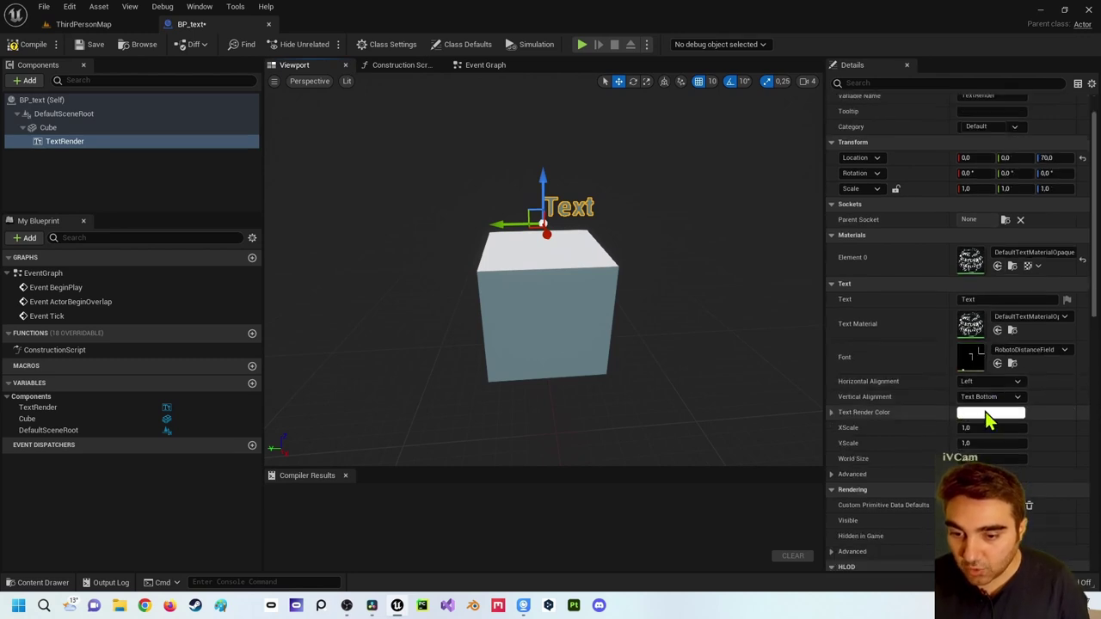
Centre the text horizontally, increase its World Size, and compile BP_text.
{"action": "left_click", "coordinate": [991, 398]}
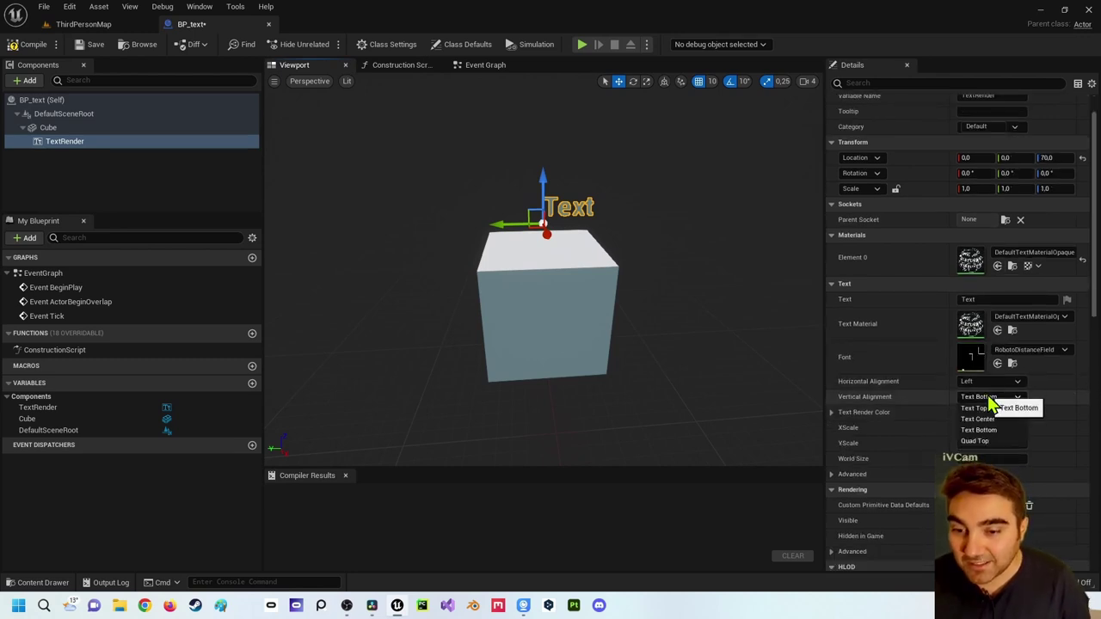
{"action": "left_click", "coordinate": [991, 384]}
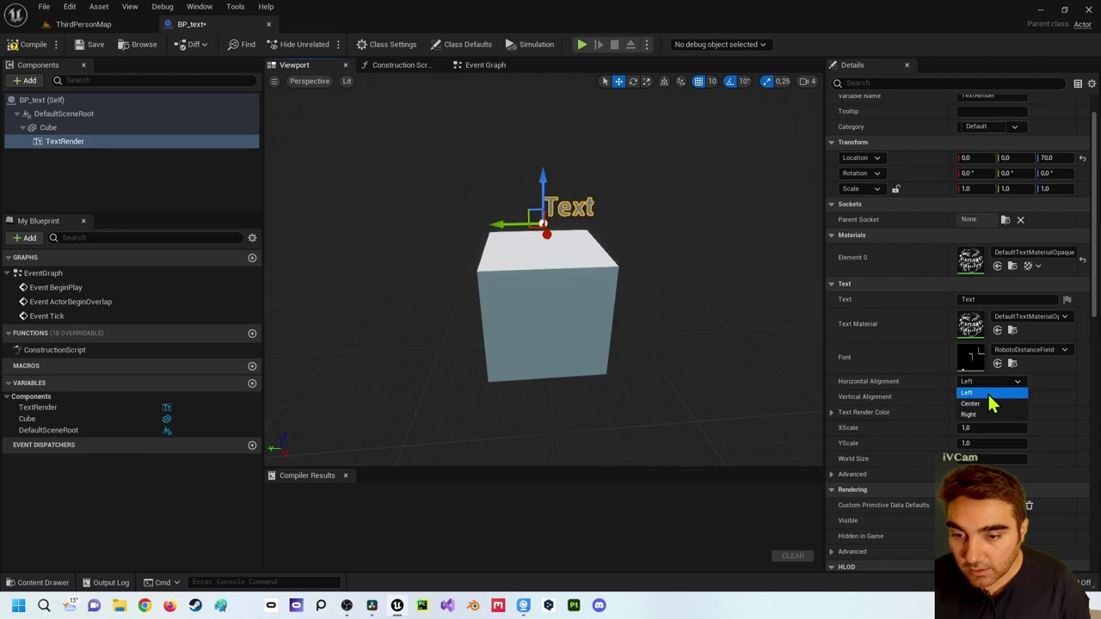
{"action": "left_click", "coordinate": [991, 404]}
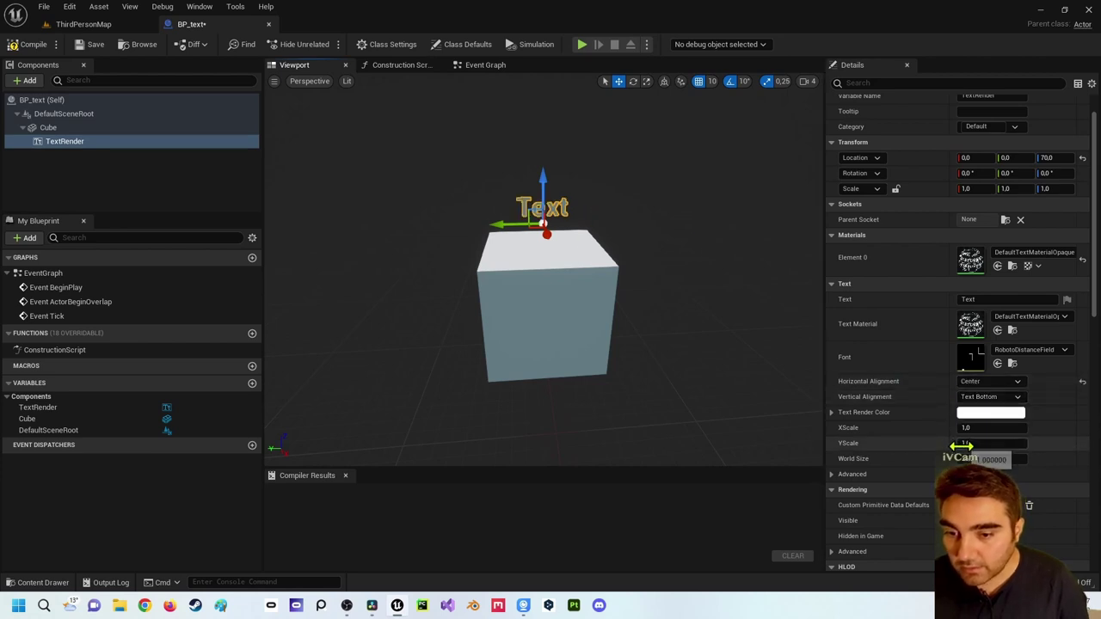
{"action": "left_click_drag", "start_coordinate": [990, 459], "coordinate": [892, 410]}
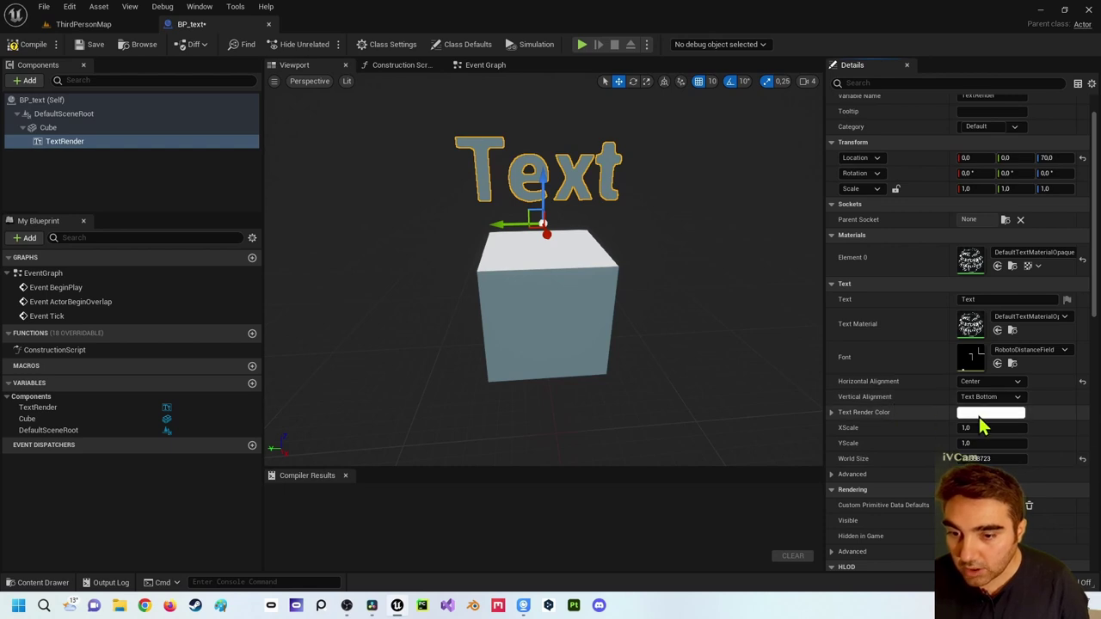
{"action": "left_click", "coordinate": [17, 46]}
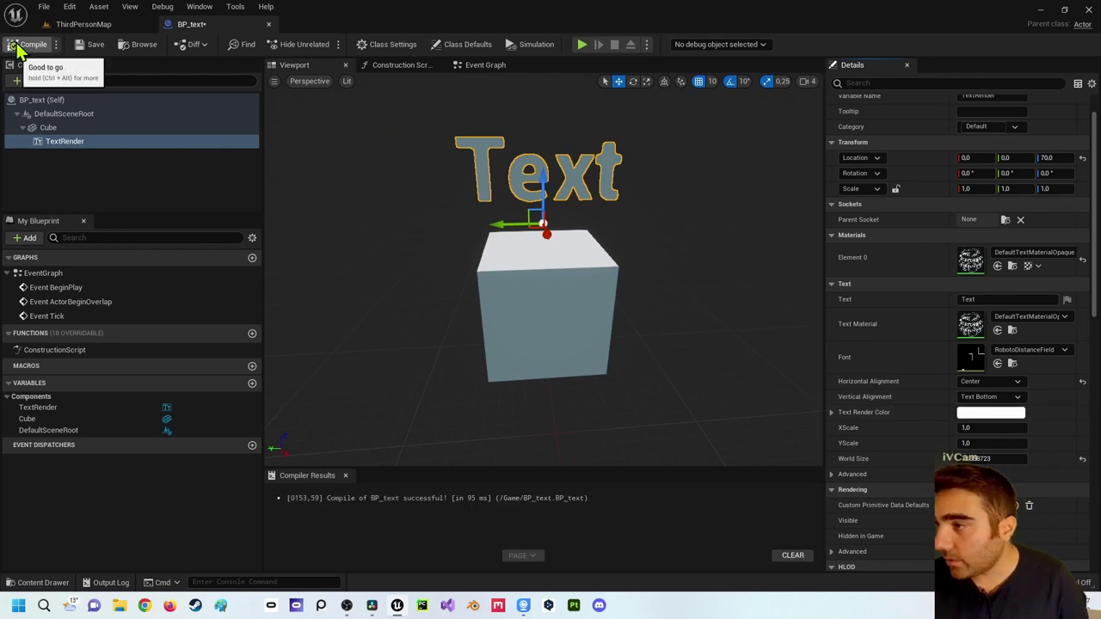
Delete the default Overlap, Tick and BeginPlay events from the Event Graph.
{"action": "left_click", "coordinate": [469, 69]}
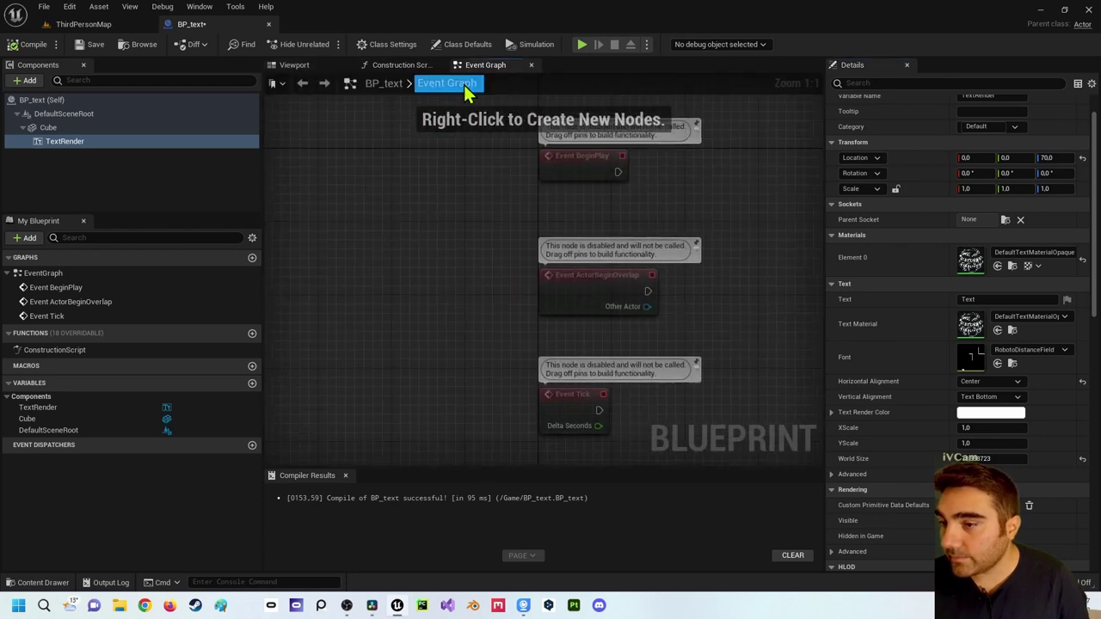
{"action": "left_click_drag", "start_coordinate": [543, 441], "coordinate": [551, 437]}
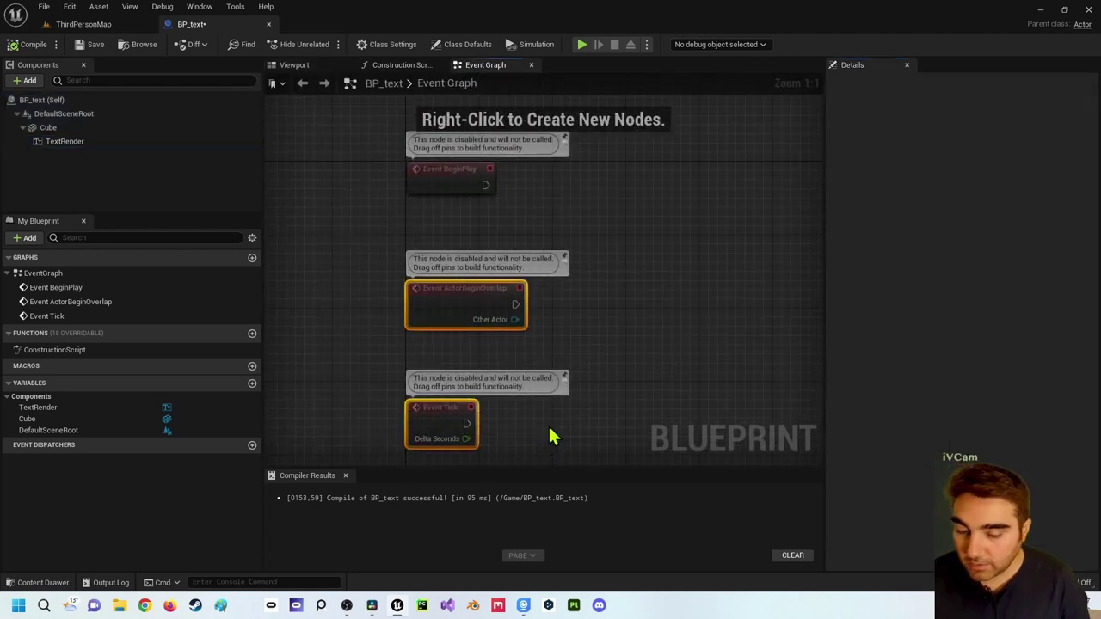
{"action": "key", "text": "Delete"}
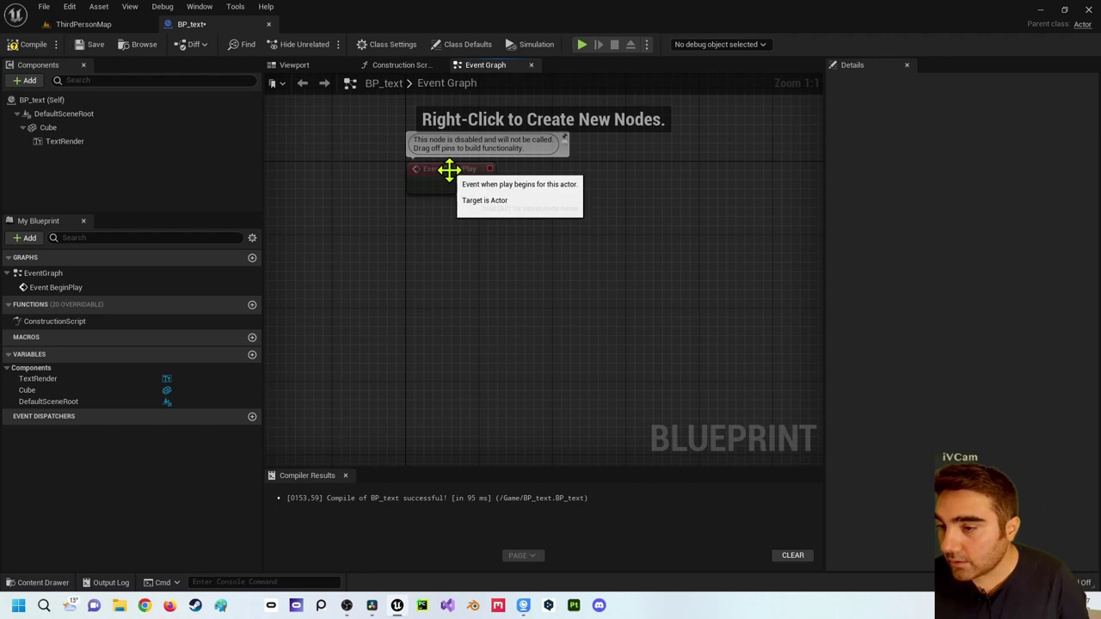
{"action": "left_click", "coordinate": [449, 172]}
{"action": "key", "text": "Delete"}
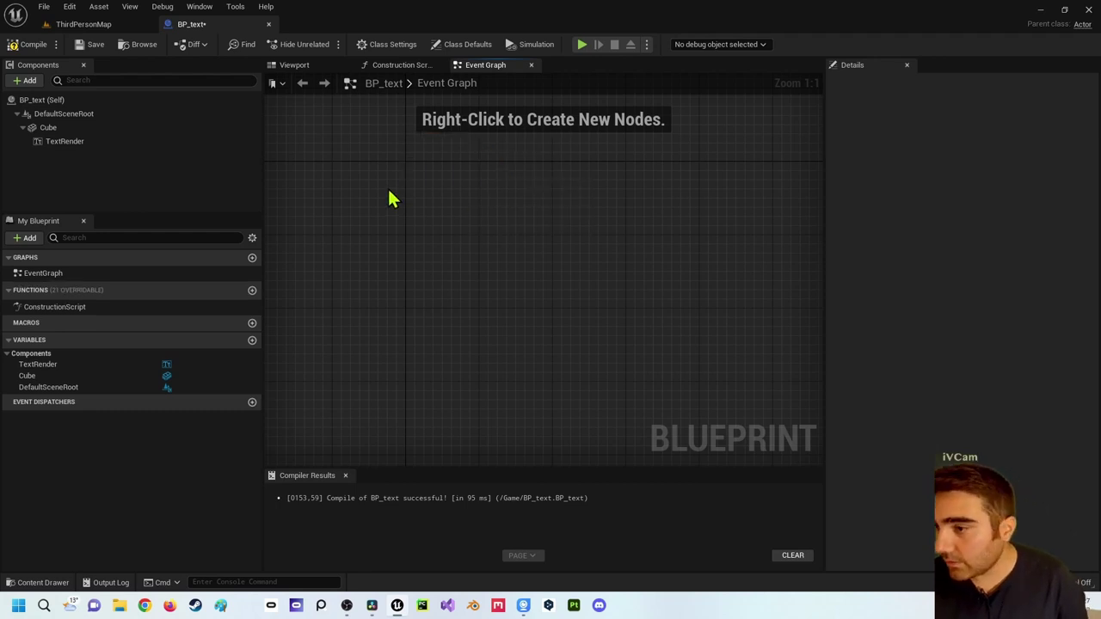
{"action": "right_click", "coordinate": [389, 198]}
Add an On Component Hit event for the Cube from its Details Events.
{"action": "left_click", "coordinate": [48, 127]}
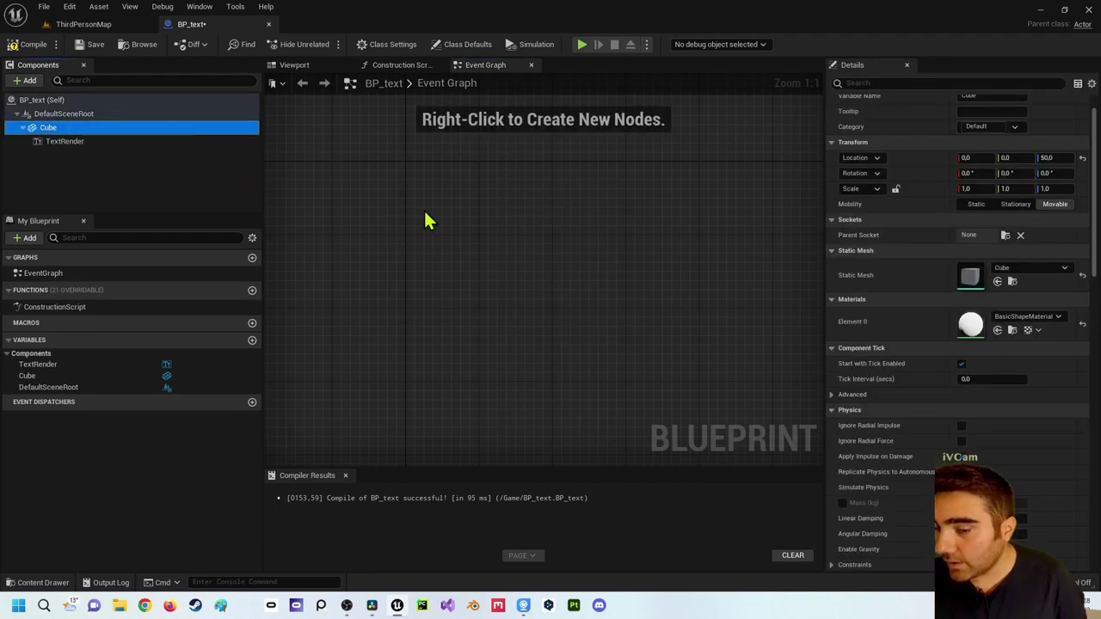
{"action": "scroll", "coordinate": [916, 386], "scroll_direction": "down", "scroll_amount": 5}
{"action": "scroll", "coordinate": [924, 405], "scroll_direction": "down", "scroll_amount": 5}
{"action": "scroll", "coordinate": [925, 414], "scroll_direction": "down", "scroll_amount": 5}
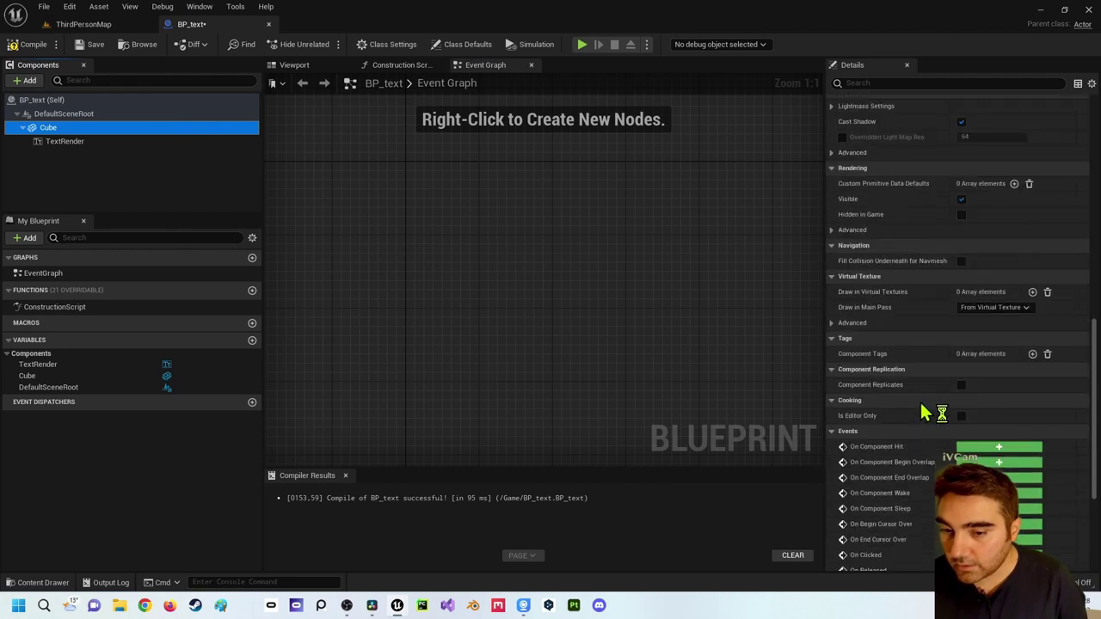
{"action": "scroll", "coordinate": [924, 414], "scroll_direction": "down", "scroll_amount": 3}
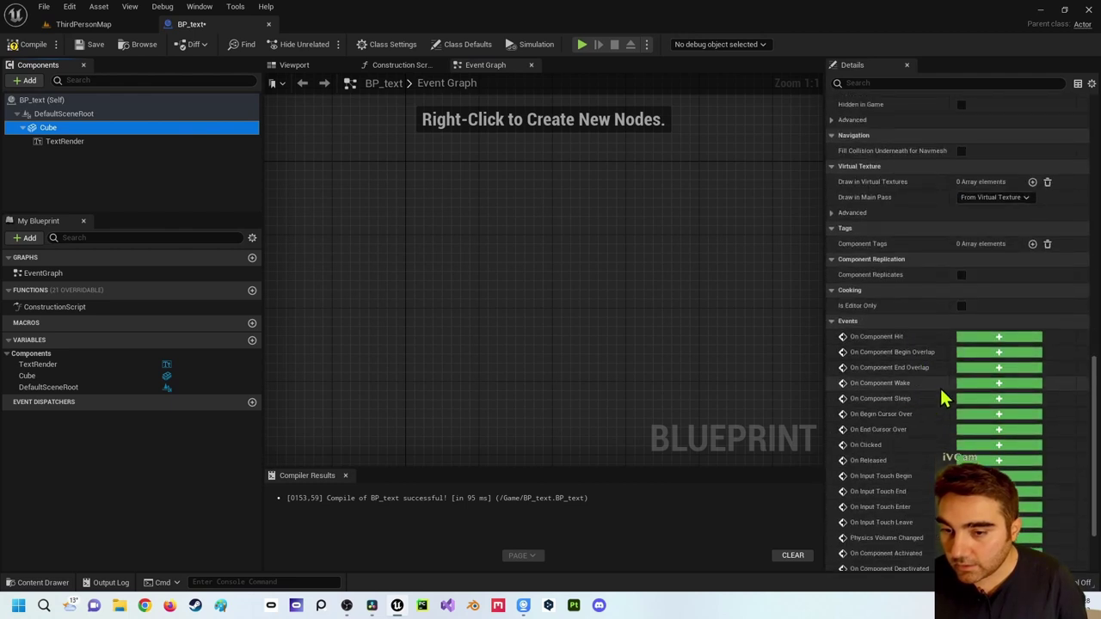
{"action": "left_click", "coordinate": [1018, 337]}
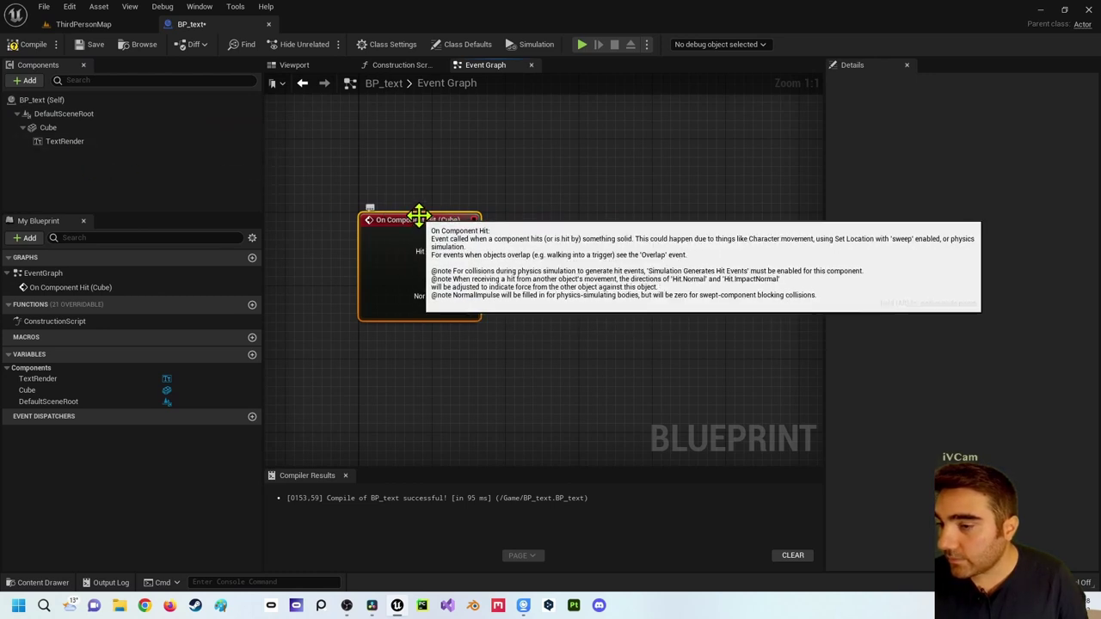
{"action": "left_click", "coordinate": [69, 129]}
{"action": "left_click", "coordinate": [402, 219]}
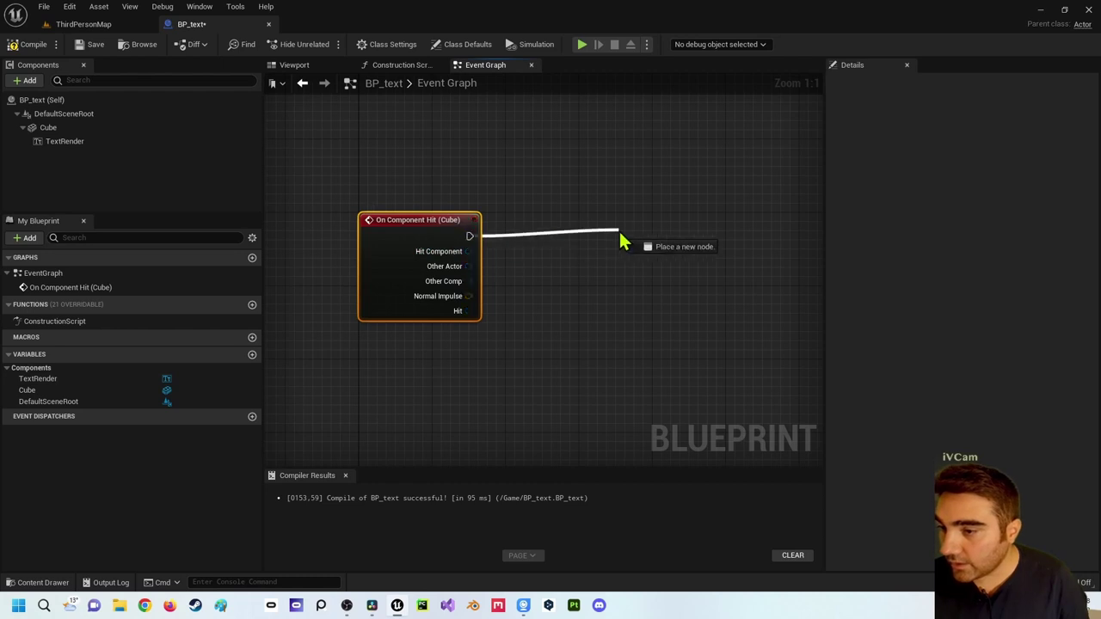
Connect a Set Text (TextRender) node to the hit event and align the nodes.
{"action": "left_click_drag", "start_coordinate": [472, 234], "coordinate": [621, 235]}
{"action": "type", "text": "sette"}
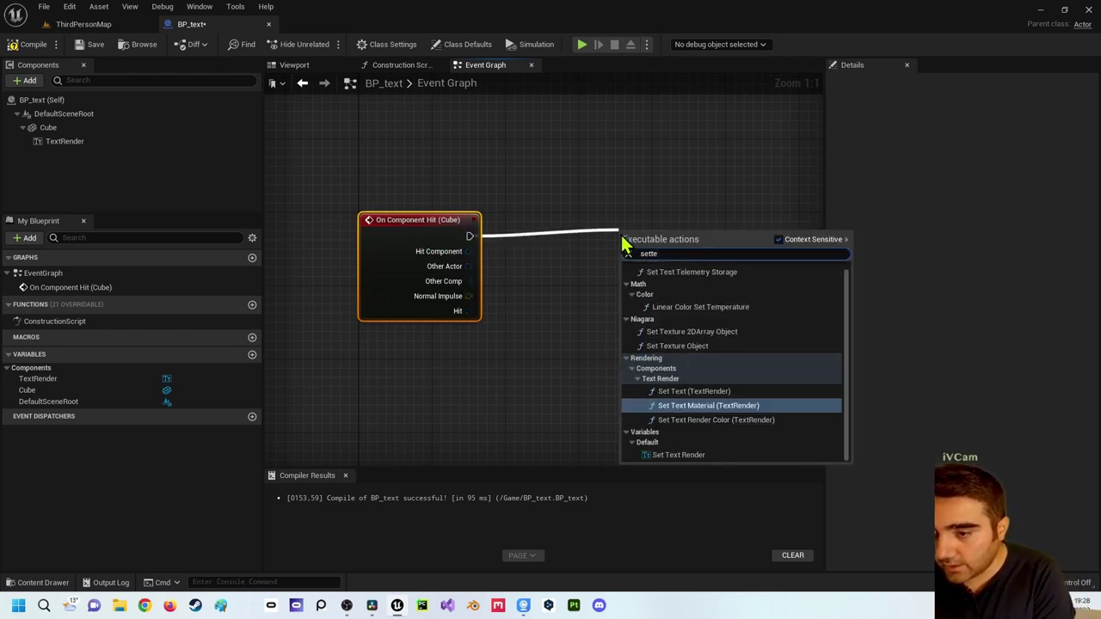
{"action": "type", "text": "x"}
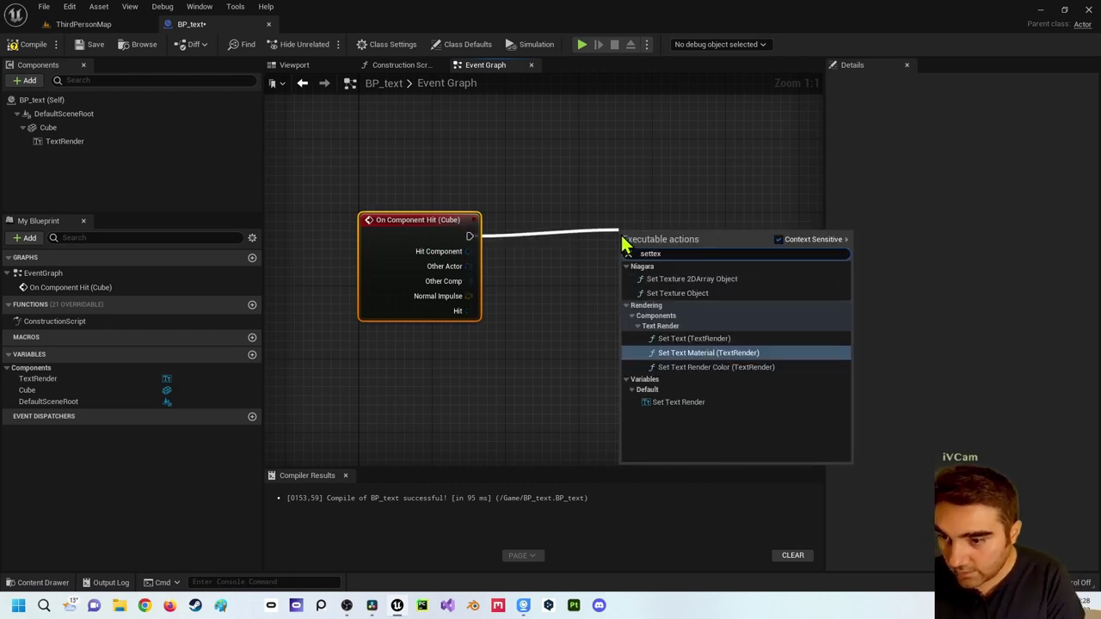
{"action": "key", "text": "Up"}
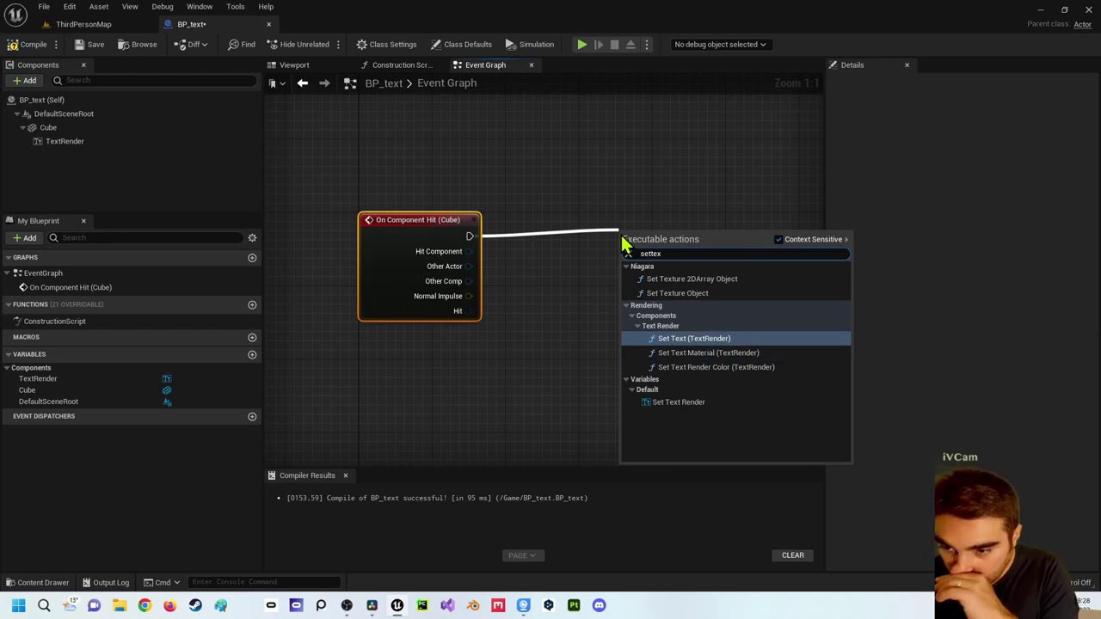
{"action": "left_click", "coordinate": [710, 344]}
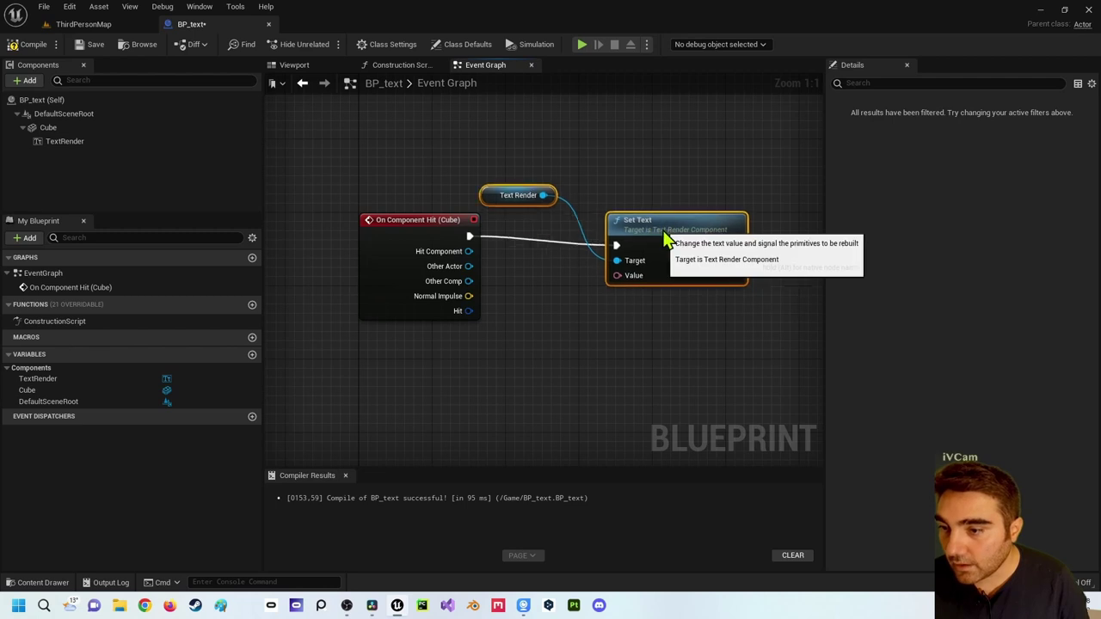
{"action": "left_click_drag", "start_coordinate": [665, 239], "coordinate": [656, 229]}
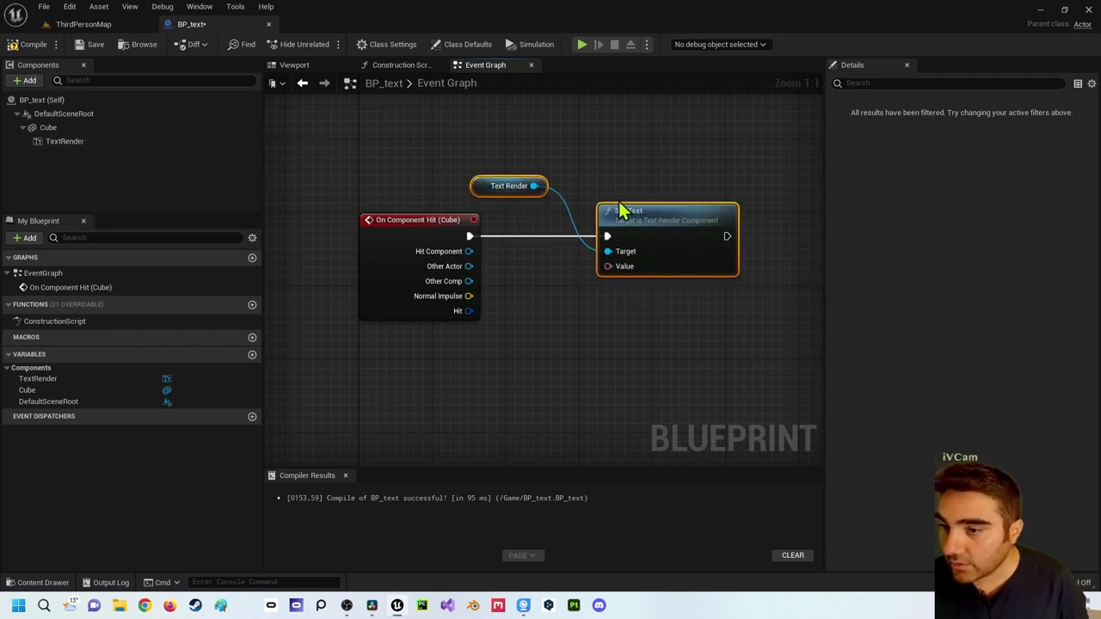
{"action": "mouse_move", "coordinate": [491, 191]}
{"action": "left_mouse_down"}
{"action": "mouse_move", "coordinate": [481, 181]}
{"action": "mouse_move", "coordinate": [475, 198]}
{"action": "left_mouse_up"}
{"action": "right_click_drag", "start_coordinate": [639, 323], "coordinate": [511, 339]}
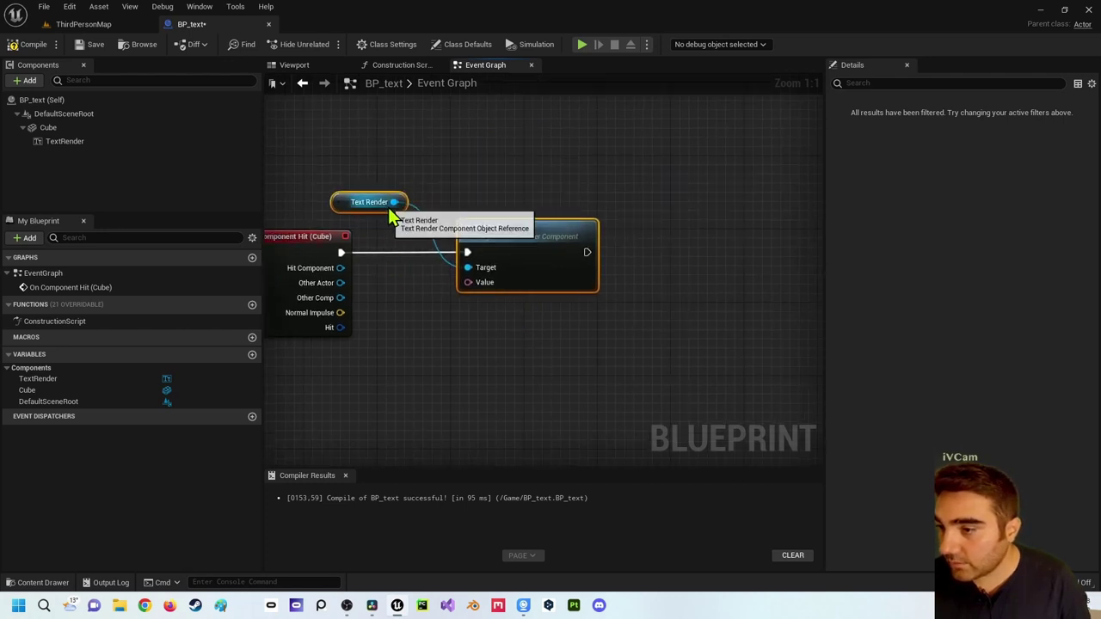
Add Set Text Render Color for the TextRender and wire it after Set Text.
{"action": "left_click_drag", "start_coordinate": [393, 202], "coordinate": [658, 242]}
{"action": "type", "text": "s"}
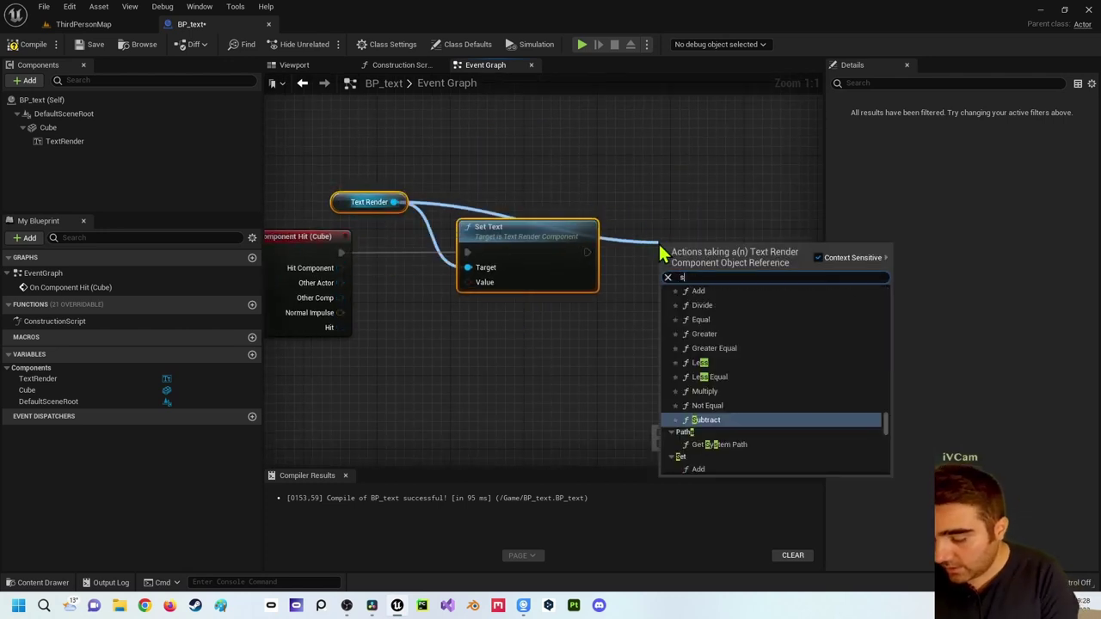
{"action": "type", "text": "ette"}
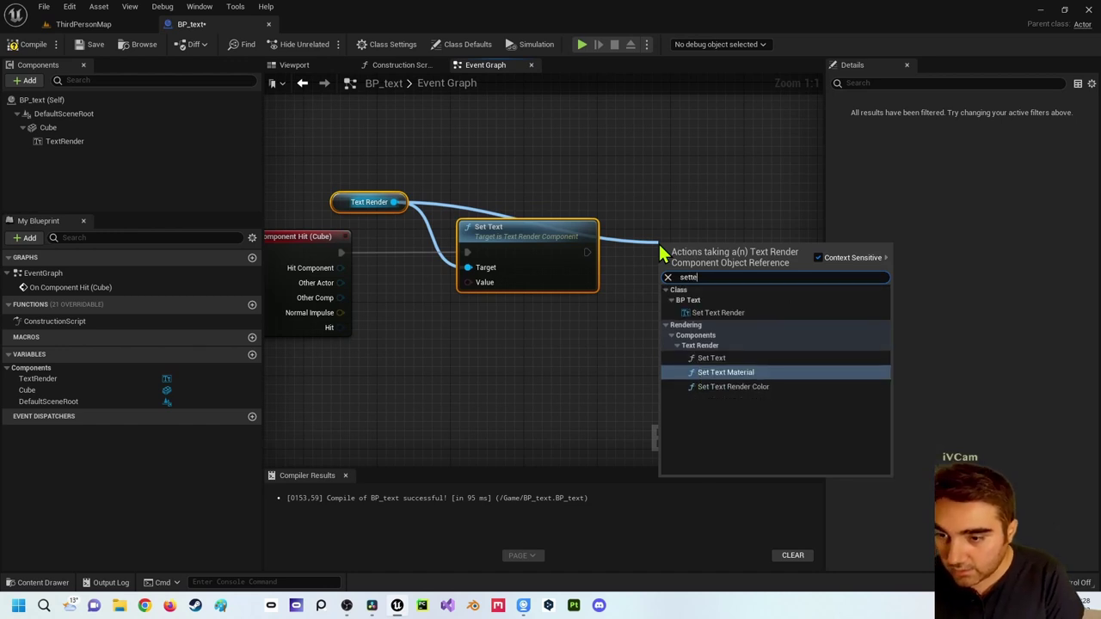
{"action": "key", "text": "Down"}
{"action": "key", "text": "Return"}
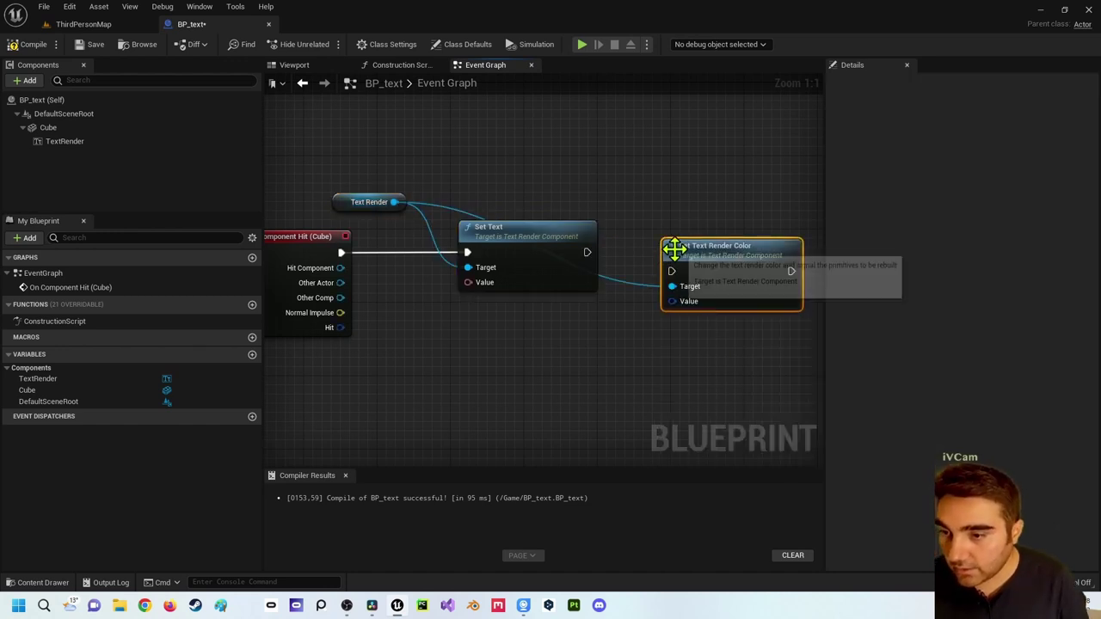
{"action": "left_click_drag", "start_coordinate": [671, 248], "coordinate": [670, 221]}
{"action": "mouse_move", "coordinate": [585, 251]}
{"action": "left_mouse_down"}
{"action": "mouse_move", "coordinate": [645, 258]}
{"action": "mouse_move", "coordinate": [674, 245]}
{"action": "left_mouse_up"}
{"action": "right_click_drag", "start_coordinate": [561, 334], "coordinate": [657, 231]}
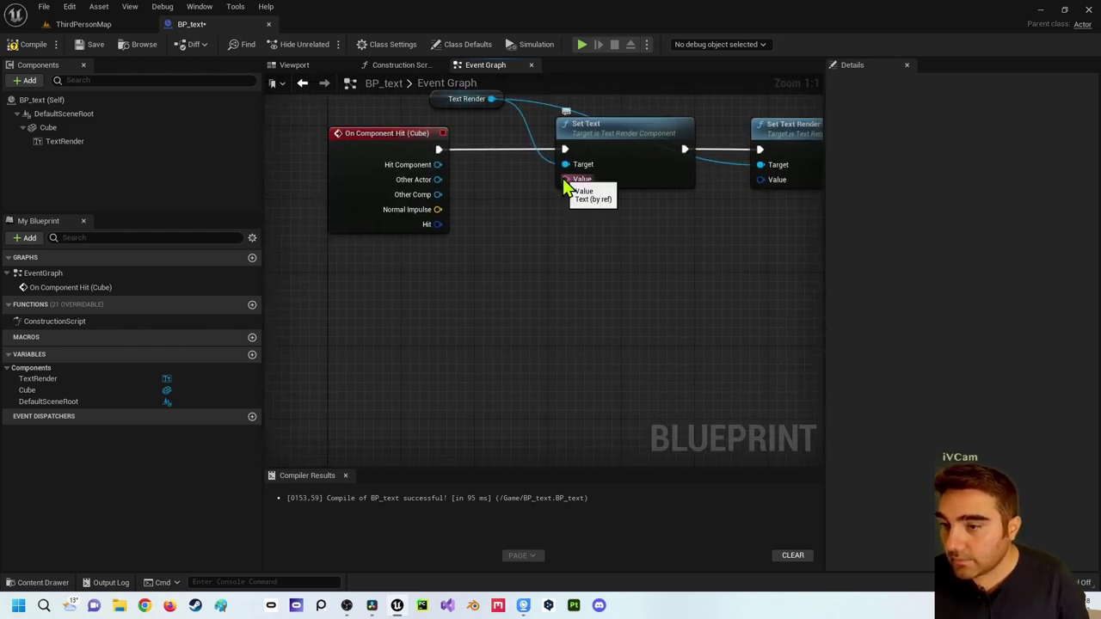
Promote Set Text's Value input to a new variable named Text.
{"action": "mouse_move", "coordinate": [564, 180]}
{"action": "left_mouse_down"}
{"action": "mouse_move", "coordinate": [561, 204]}
{"action": "mouse_move", "coordinate": [528, 231]}
{"action": "left_mouse_up"}
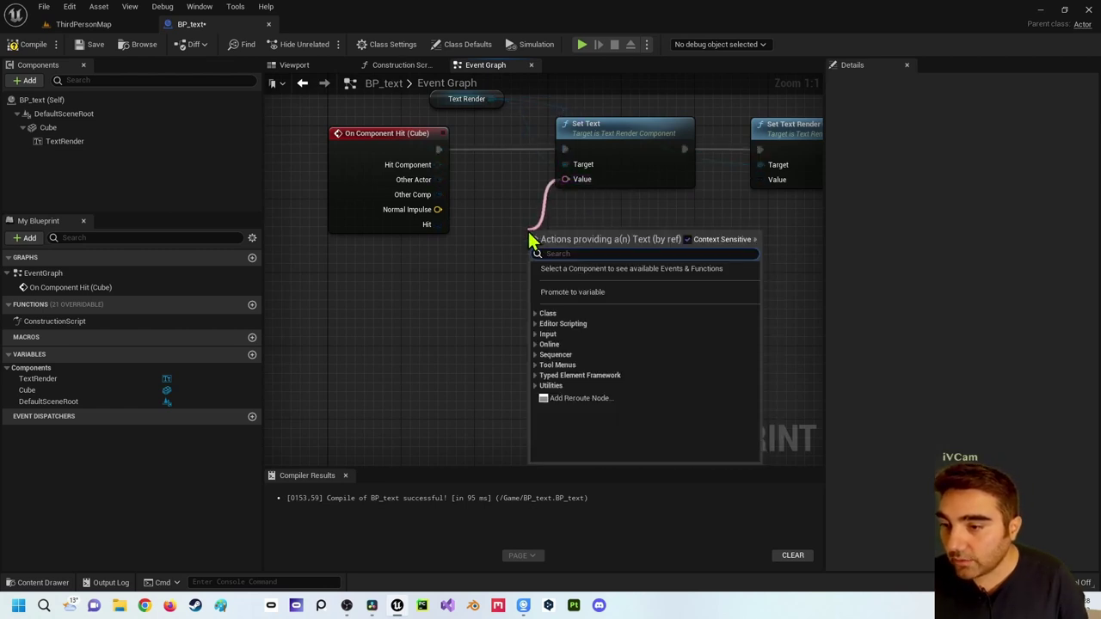
{"action": "left_click", "coordinate": [568, 292]}
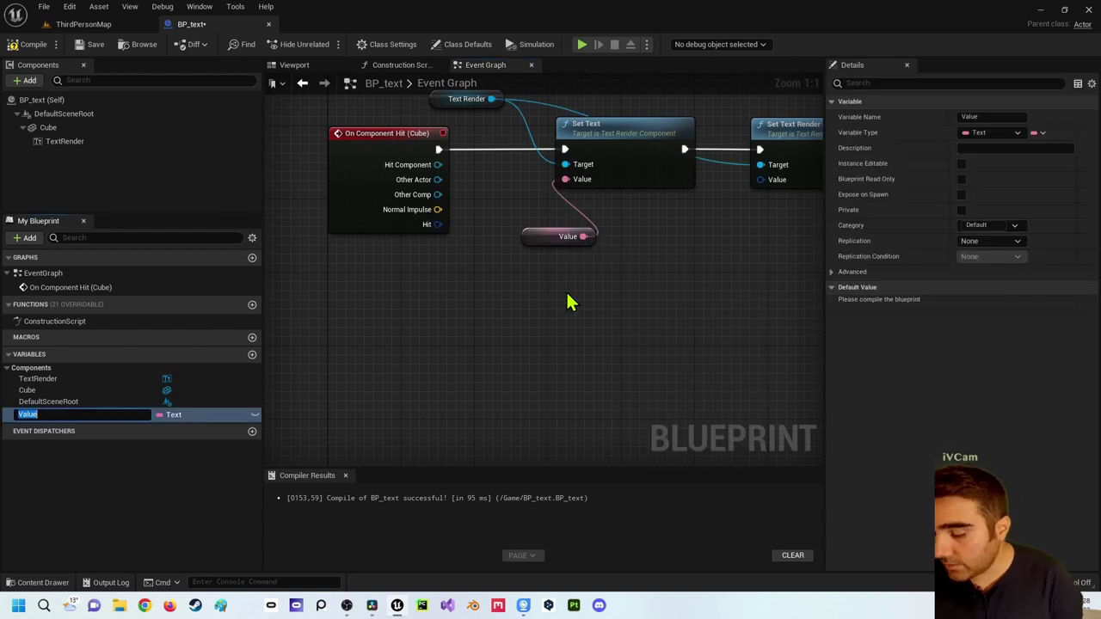
{"action": "type", "text": "Text"}
{"action": "key", "text": "Return"}
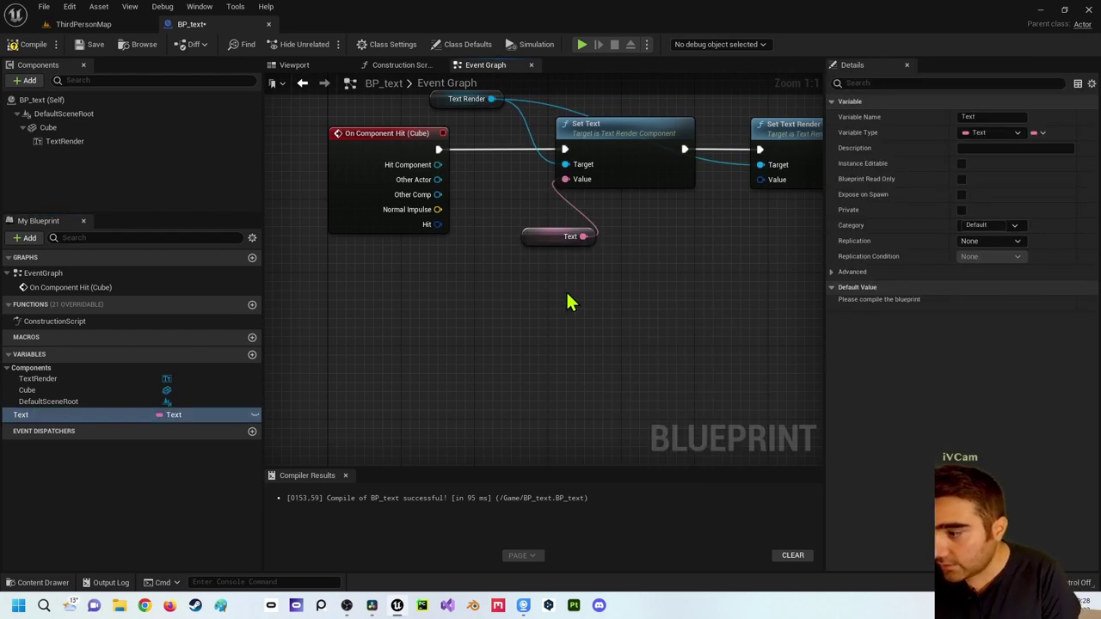
Pull a wire from Set Text Render Color's colour Value input to promote it.
{"action": "right_click_drag", "start_coordinate": [594, 344], "coordinate": [484, 344]}
{"action": "left_click", "coordinate": [621, 162]}
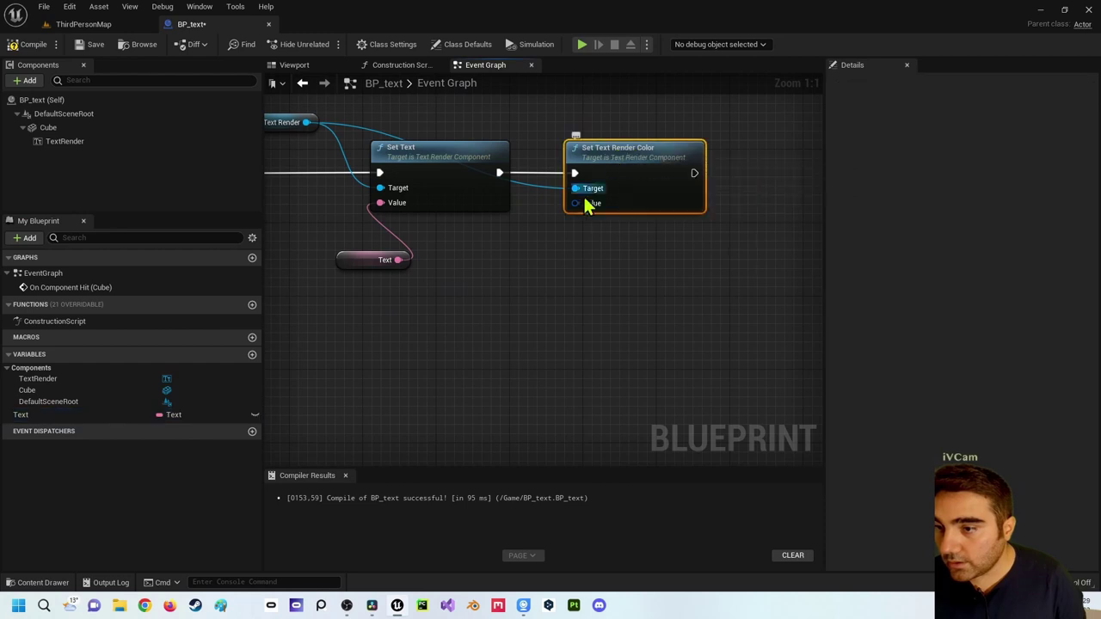
{"action": "left_click_drag", "start_coordinate": [575, 203], "coordinate": [533, 288]}
{"action": "left_click", "coordinate": [573, 234]}
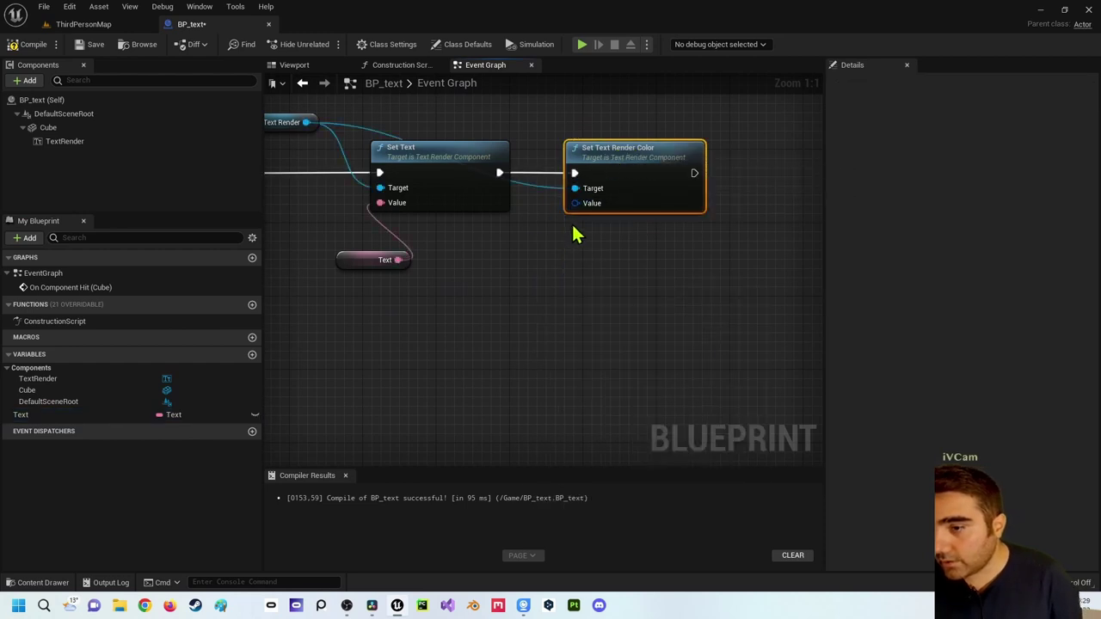
{"action": "mouse_move", "coordinate": [576, 204]}
{"action": "left_mouse_down"}
{"action": "mouse_move", "coordinate": [578, 219]}
{"action": "mouse_move", "coordinate": [536, 263]}
{"action": "left_mouse_up"}
Promote the colour value to a variable named Textfarbe and compile the Blueprint.
{"action": "left_click", "coordinate": [583, 319]}
{"action": "type", "text": "Tex"}
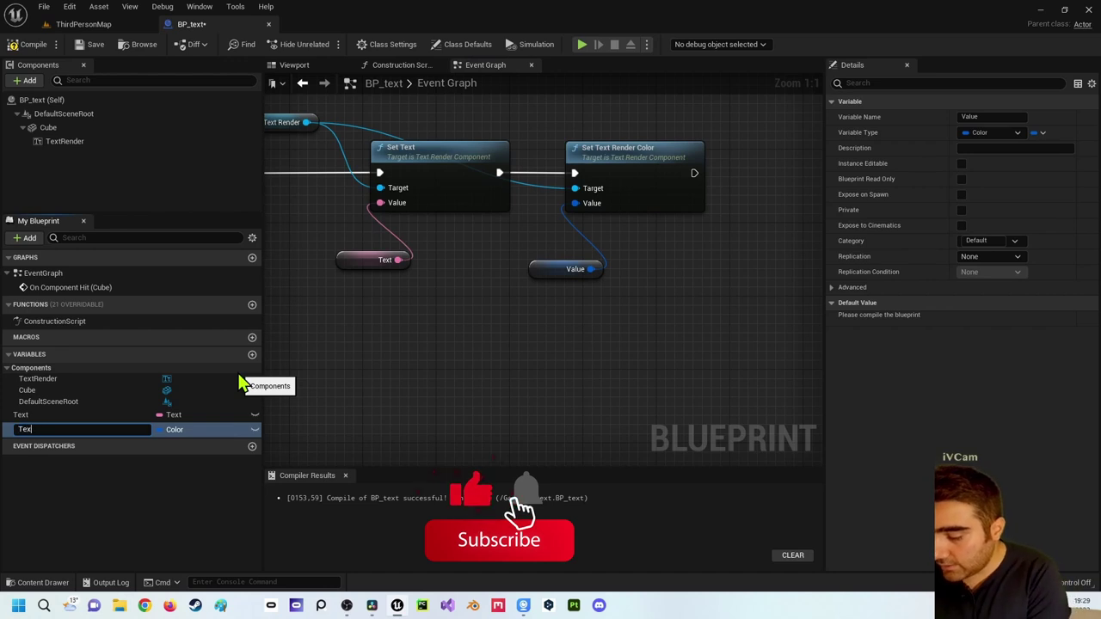
{"action": "type", "text": "tfarbe"}
{"action": "key", "text": "Return"}
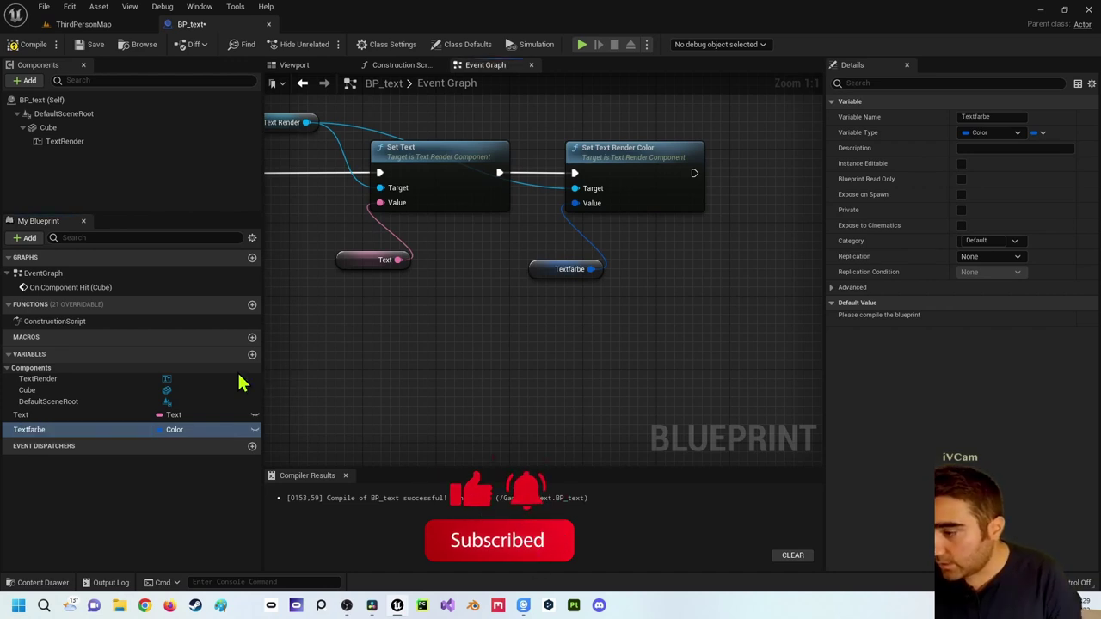
{"action": "left_click", "coordinate": [38, 44]}
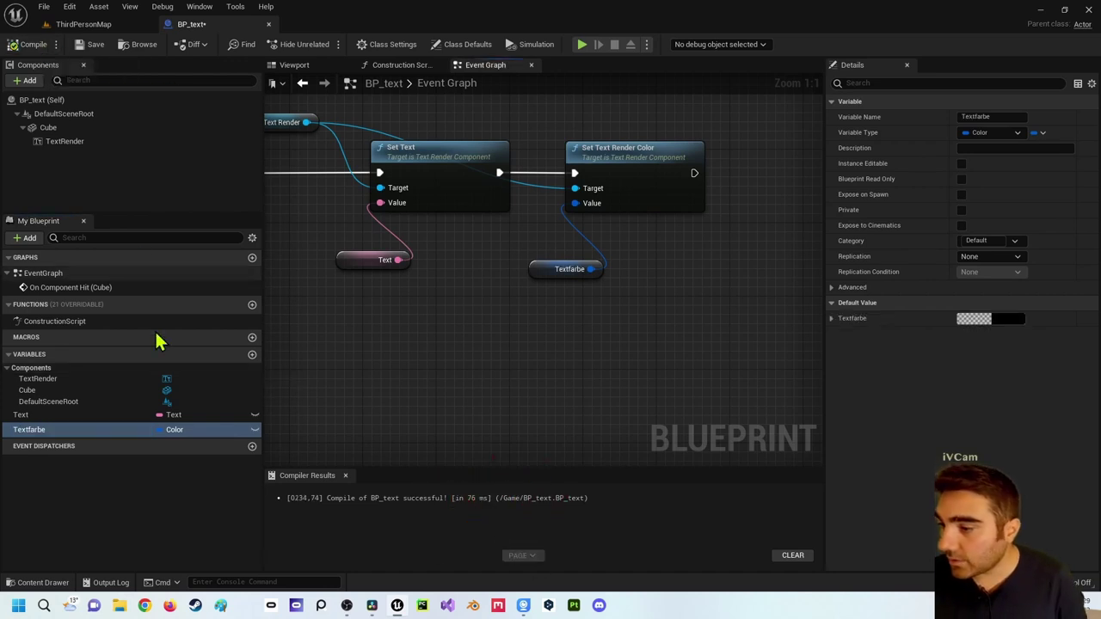
Make Text and Textfarbe instance editable, then return to the ThirdPersonMap level.
{"action": "left_click", "coordinate": [254, 415]}
{"action": "left_click", "coordinate": [255, 430]}
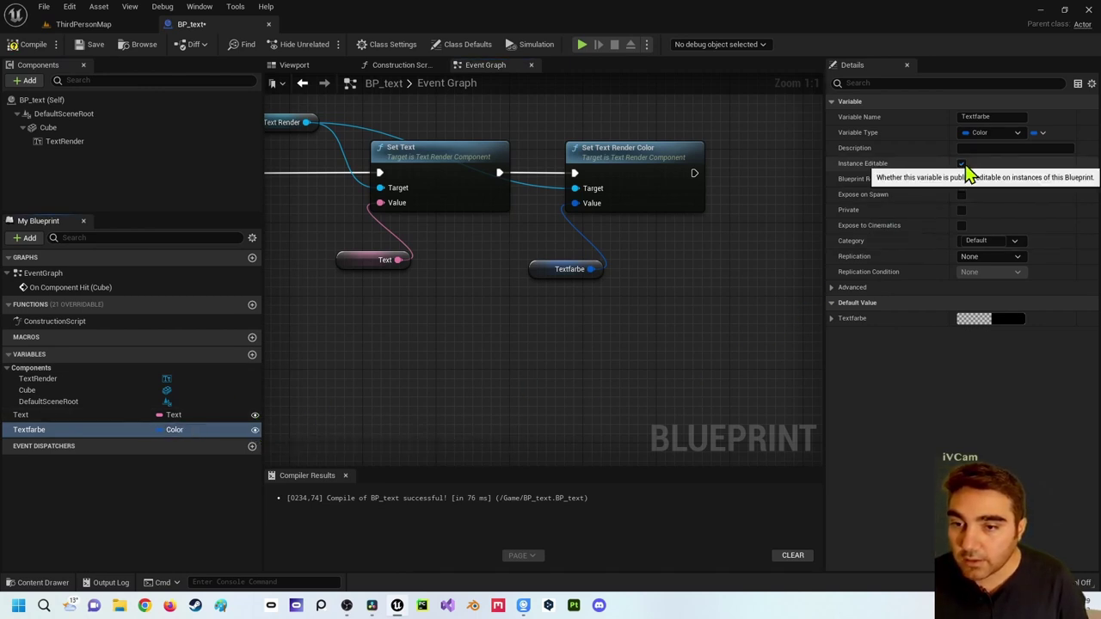
{"action": "left_click", "coordinate": [124, 416]}
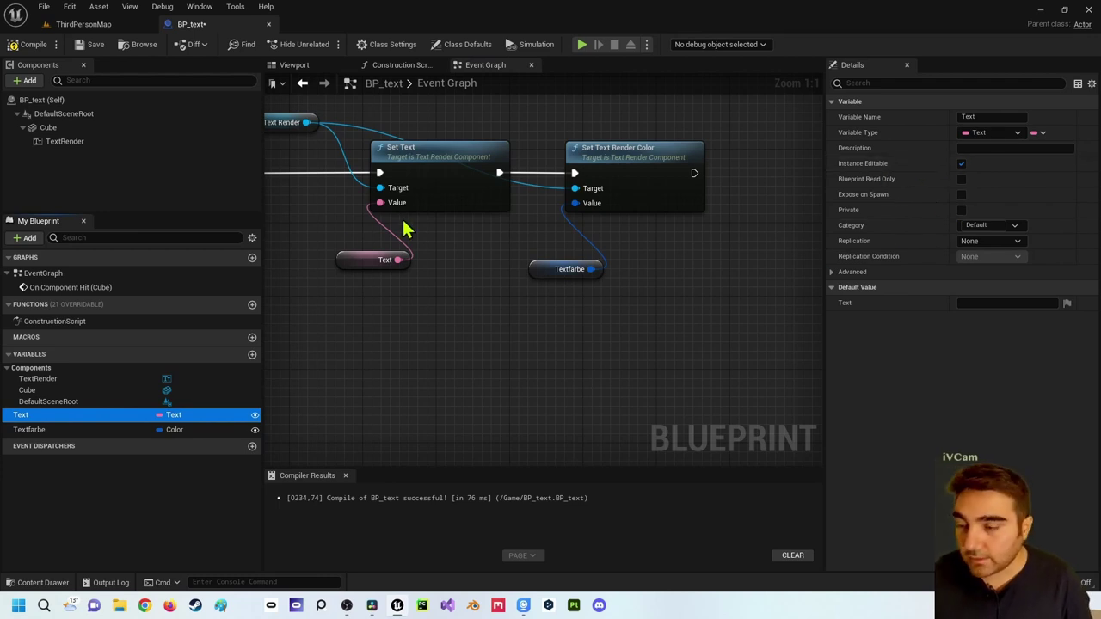
{"action": "left_click", "coordinate": [78, 25]}
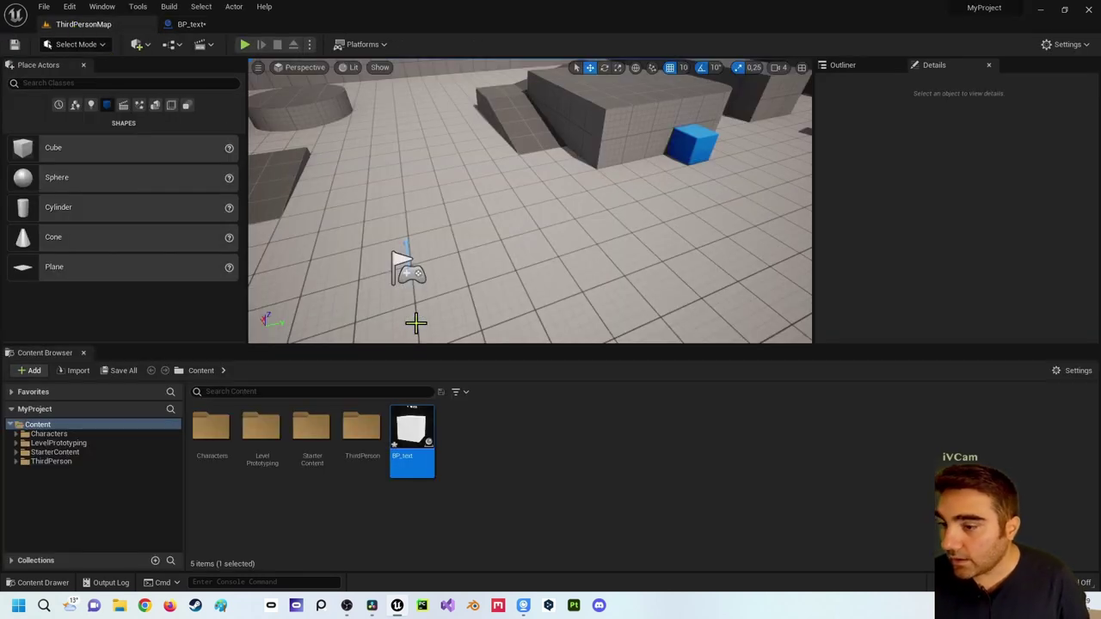
Drag four BP_text cubes into the level and start selecting them together.
{"action": "left_click_drag", "start_coordinate": [413, 434], "coordinate": [441, 259]}
{"action": "left_click_drag", "start_coordinate": [412, 435], "coordinate": [594, 227]}
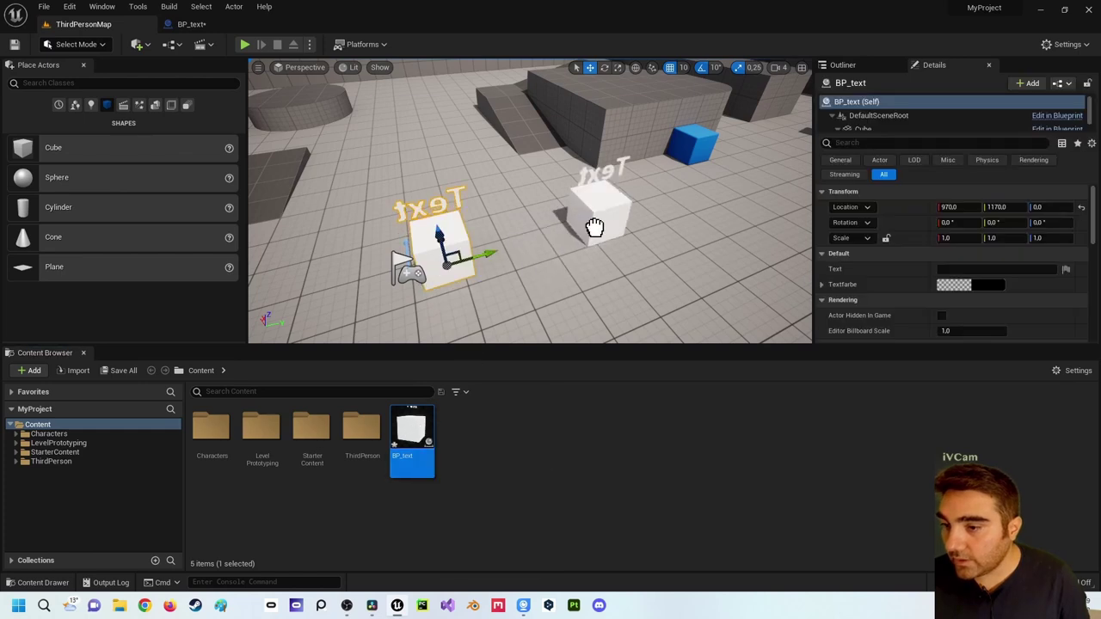
{"action": "left_click_drag", "start_coordinate": [413, 430], "coordinate": [417, 142]}
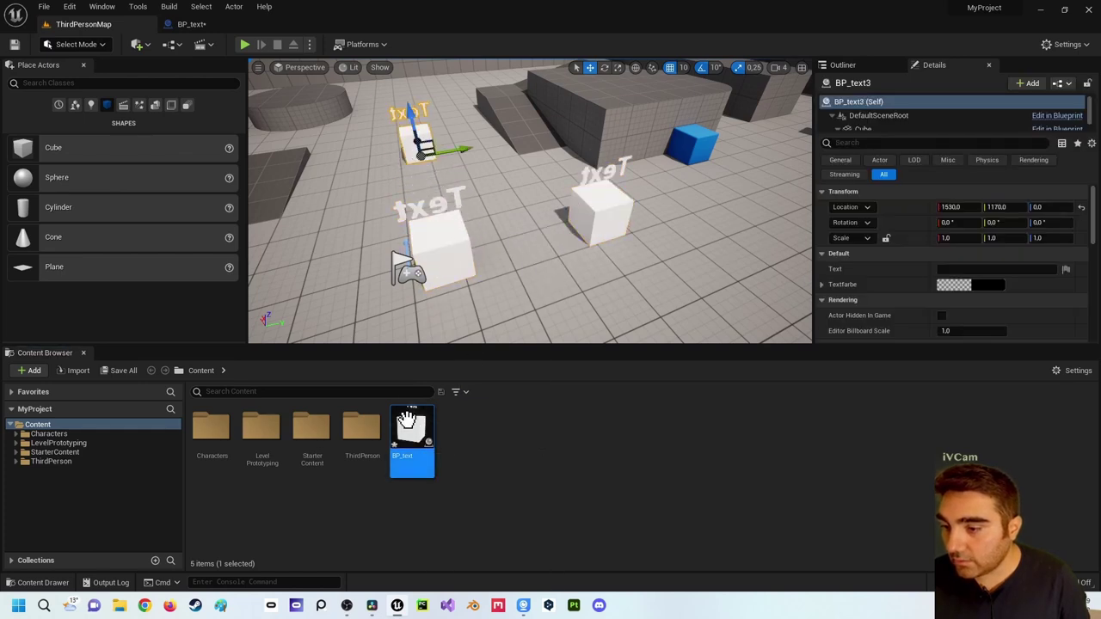
{"action": "left_click_drag", "start_coordinate": [408, 421], "coordinate": [681, 305]}
{"action": "mouse_move", "coordinate": [556, 239]}
{"action": "left_mouse_down"}
{"action": "mouse_move", "coordinate": [716, 325]}
{"action": "mouse_move", "coordinate": [500, 204]}
{"action": "left_mouse_up"}
{"action": "left_click", "coordinate": [448, 196]}
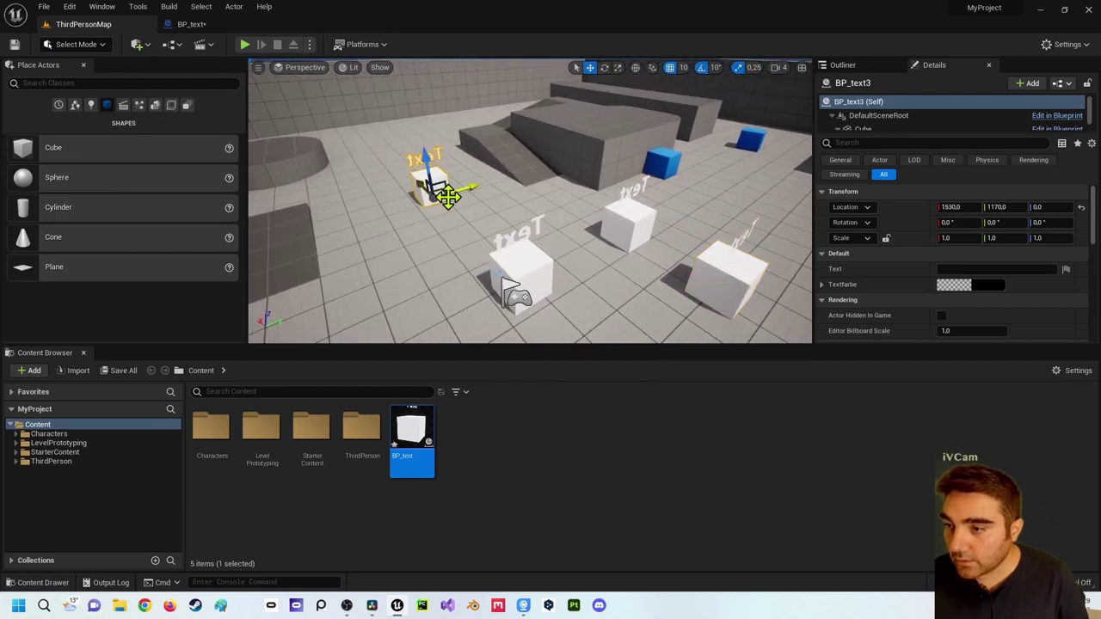
{"action": "left_click", "coordinate": [522, 293], "text": "ctrl"}
{"action": "left_click", "coordinate": [628, 228], "text": "ctrl"}
Select all four text cubes and rotate them 180° about Z.
{"action": "left_click", "coordinate": [719, 278], "text": "ctrl"}
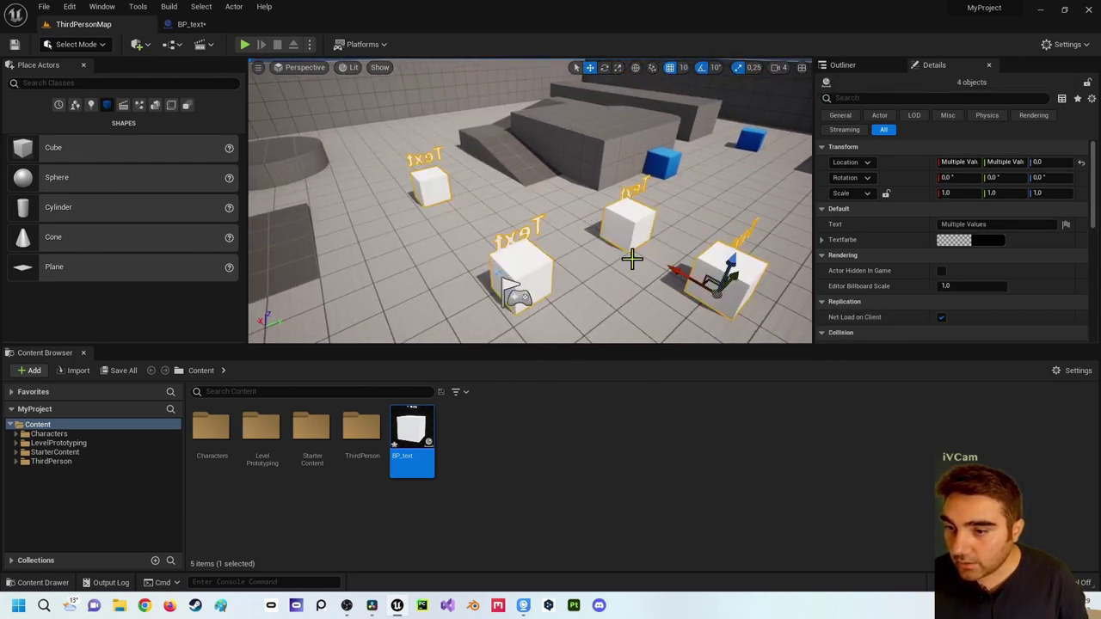
{"action": "key", "text": "e"}
{"action": "left_click_drag", "start_coordinate": [788, 308], "coordinate": [656, 259]}
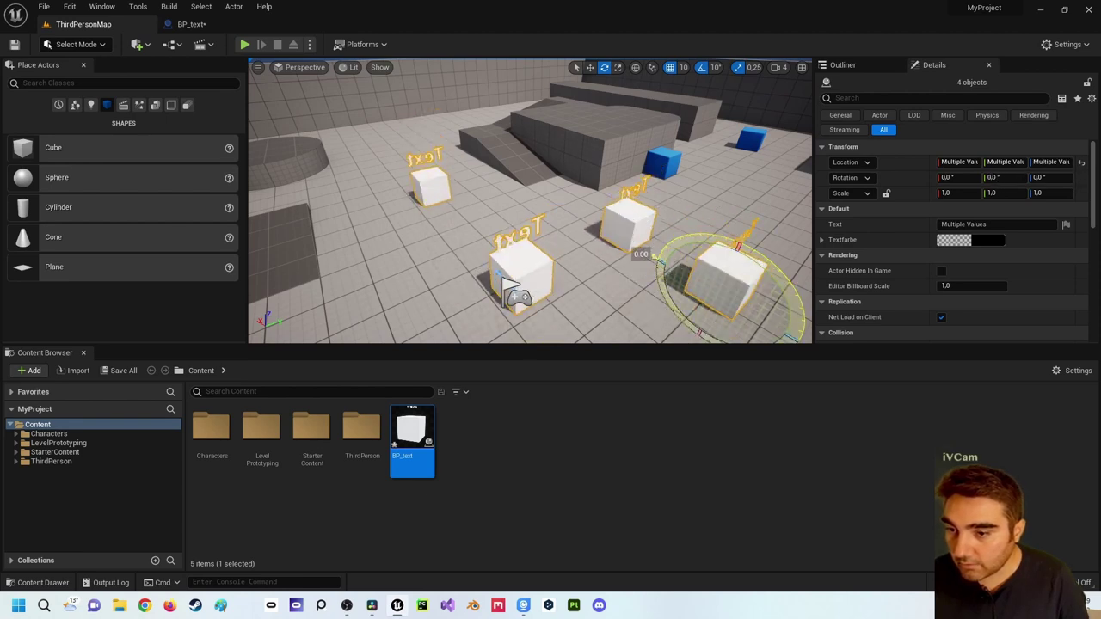
{"action": "right_click_drag", "start_coordinate": [619, 247], "coordinate": [550, 224]}
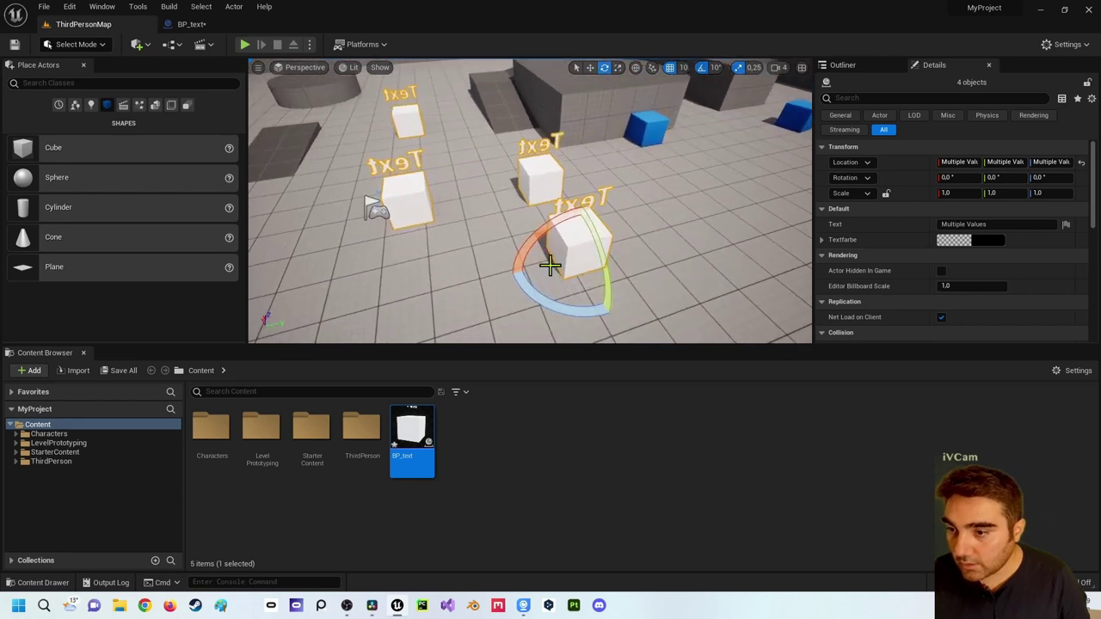
{"action": "left_click_drag", "start_coordinate": [551, 219], "coordinate": [655, 270]}
{"action": "left_click_drag", "start_coordinate": [598, 311], "coordinate": [582, 320]}
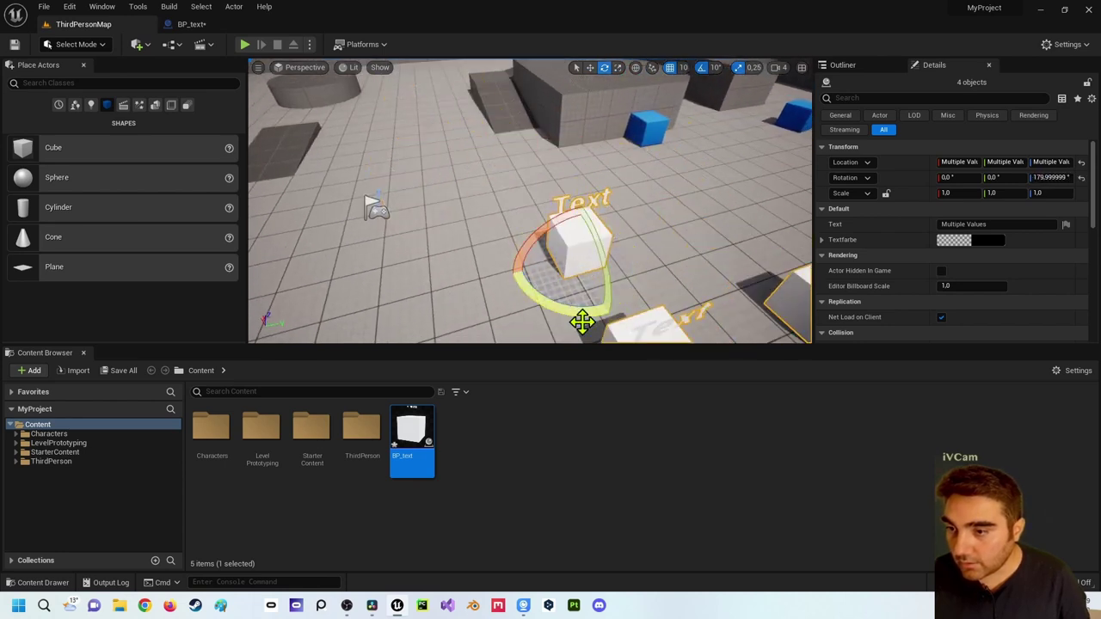
Move the four cubes across the floor, then shift BP_text2 further down separately.
{"action": "key", "text": "w"}
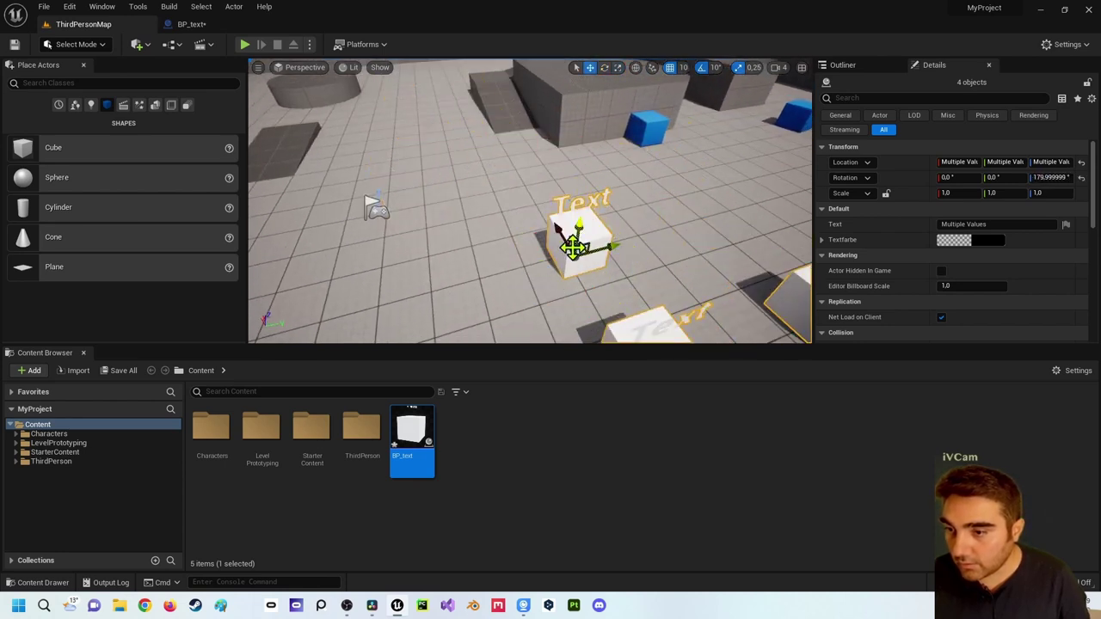
{"action": "mouse_move", "coordinate": [582, 245]}
{"action": "left_mouse_down"}
{"action": "mouse_move", "coordinate": [499, 265]}
{"action": "mouse_move", "coordinate": [445, 151]}
{"action": "left_mouse_up"}
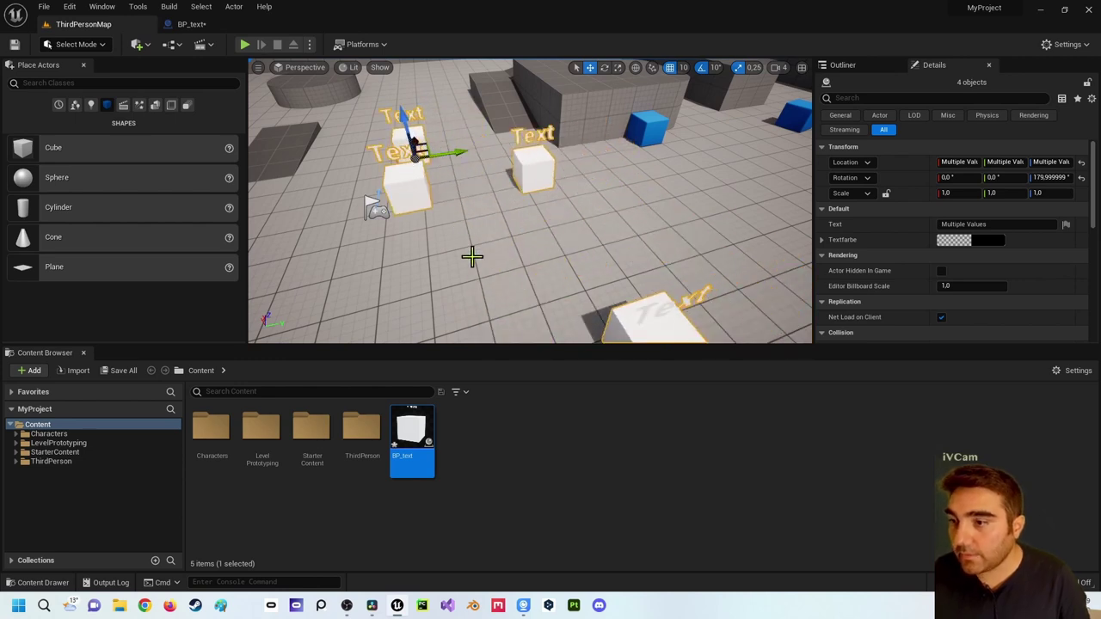
{"action": "left_click", "coordinate": [405, 190]}
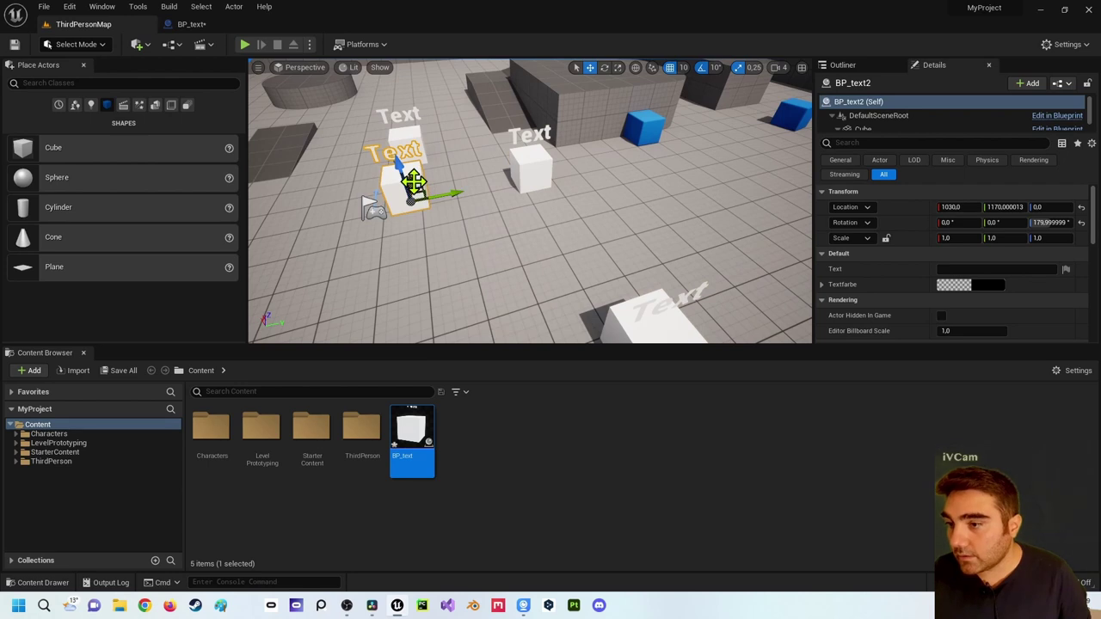
{"action": "left_click_drag", "start_coordinate": [419, 191], "coordinate": [418, 288]}
{"action": "left_click", "coordinate": [458, 197]}
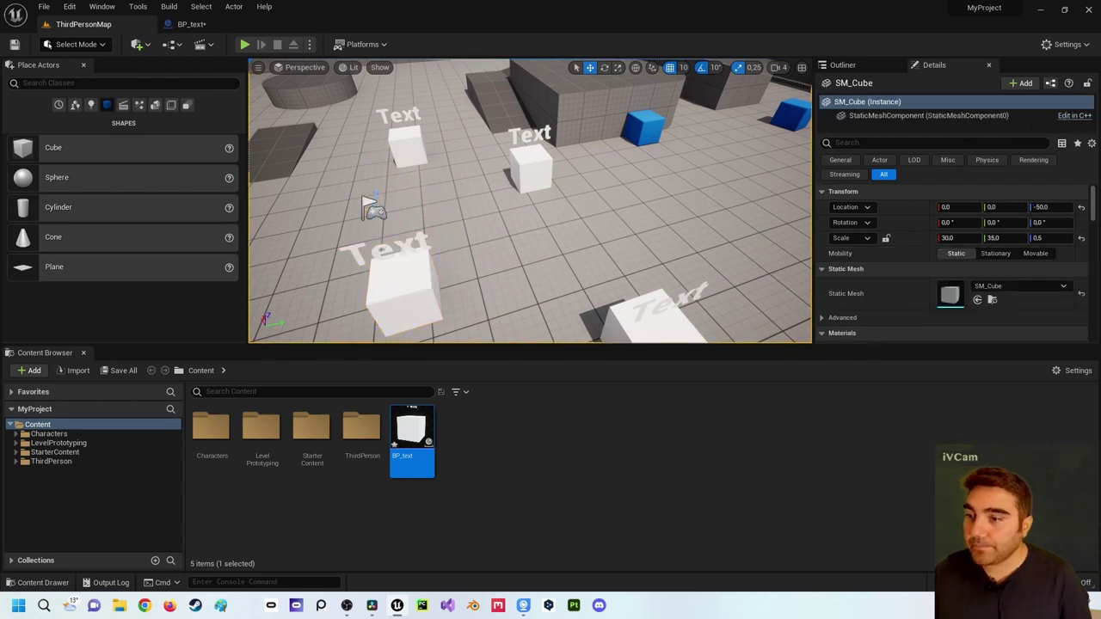
{"action": "right_click_drag", "start_coordinate": [458, 197], "coordinate": [512, 175]}
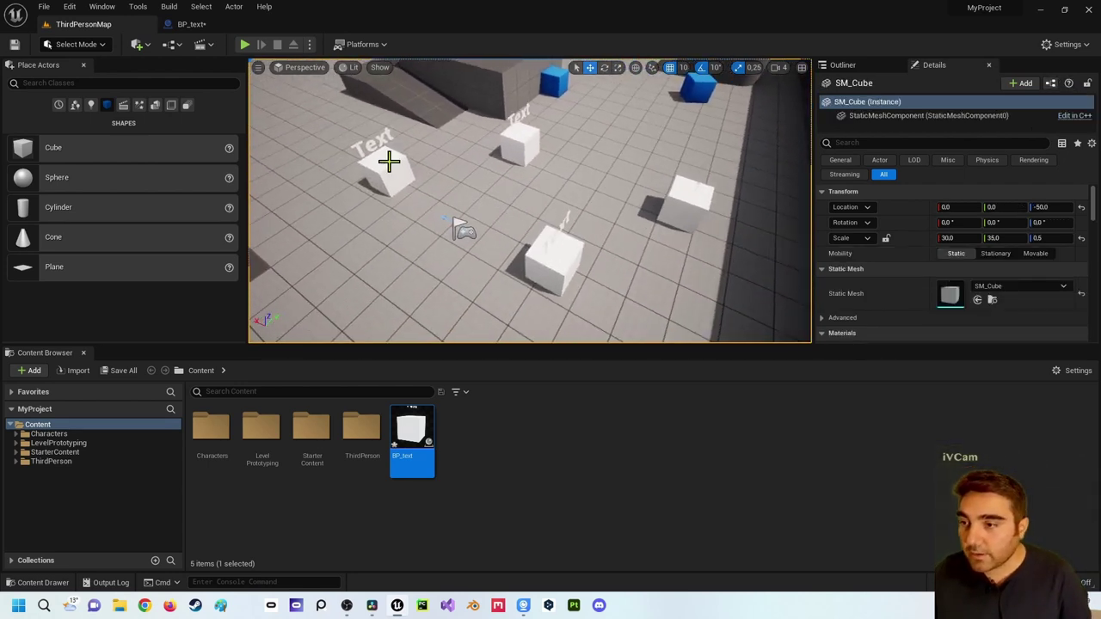
Label the BP_text cube 'Stern' and the BP_text3 cube 'Rubin' in the Details Text field.
{"action": "left_click", "coordinate": [389, 162]}
{"action": "left_click", "coordinate": [518, 143]}
{"action": "left_click", "coordinate": [552, 255]}
{"action": "left_click", "coordinate": [680, 202]}
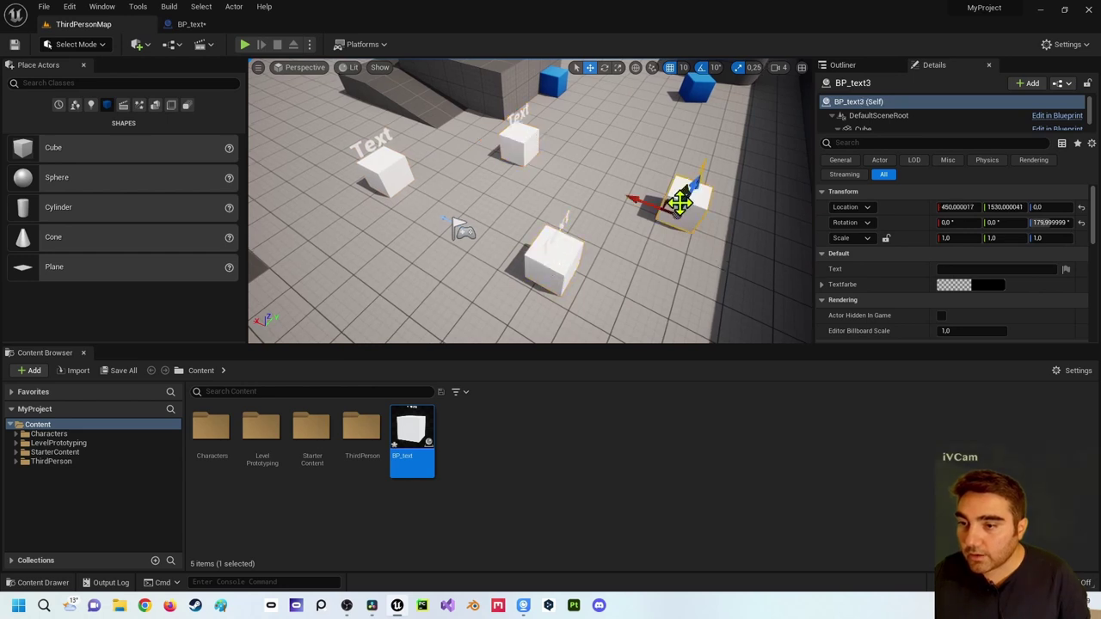
{"action": "left_click", "coordinate": [522, 148]}
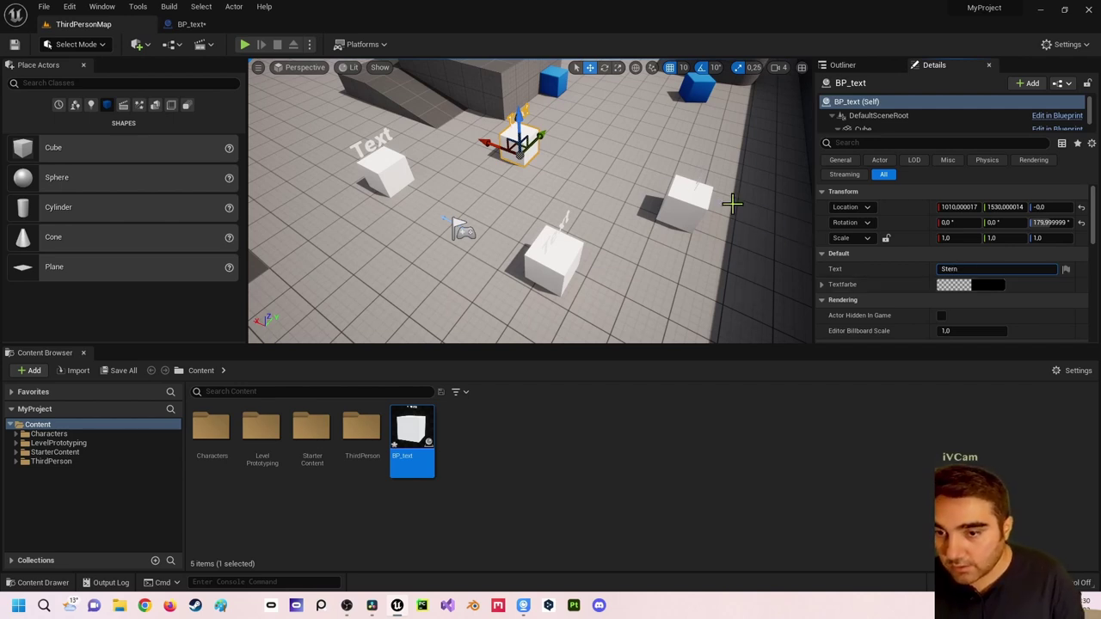
{"action": "left_click", "coordinate": [686, 209]}
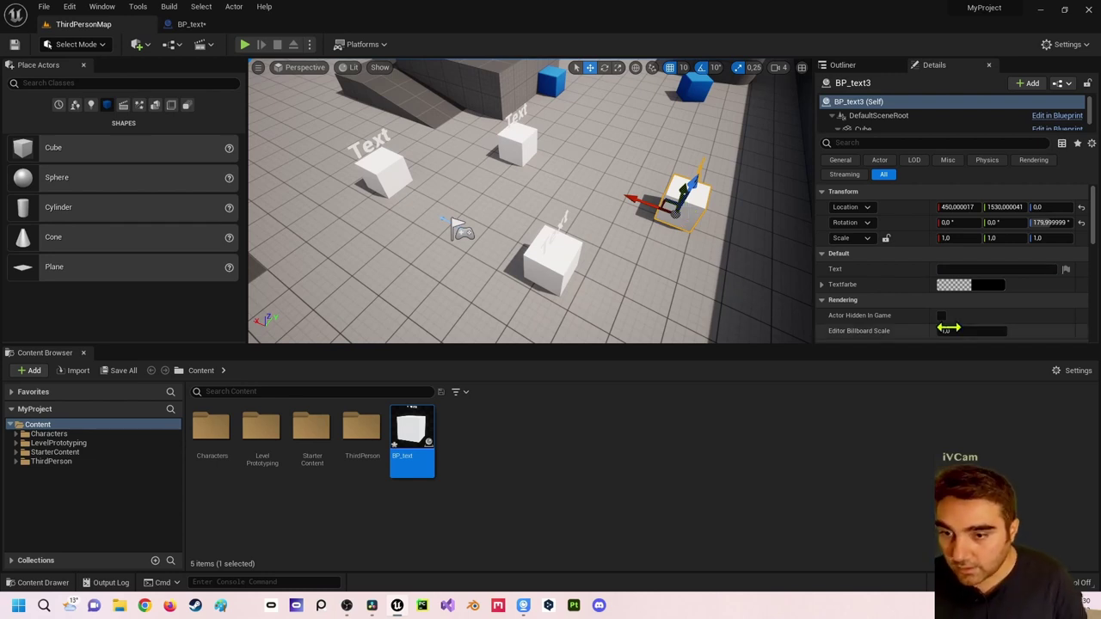
{"action": "left_click", "coordinate": [948, 269]}
{"action": "type", "text": "Rubin"}
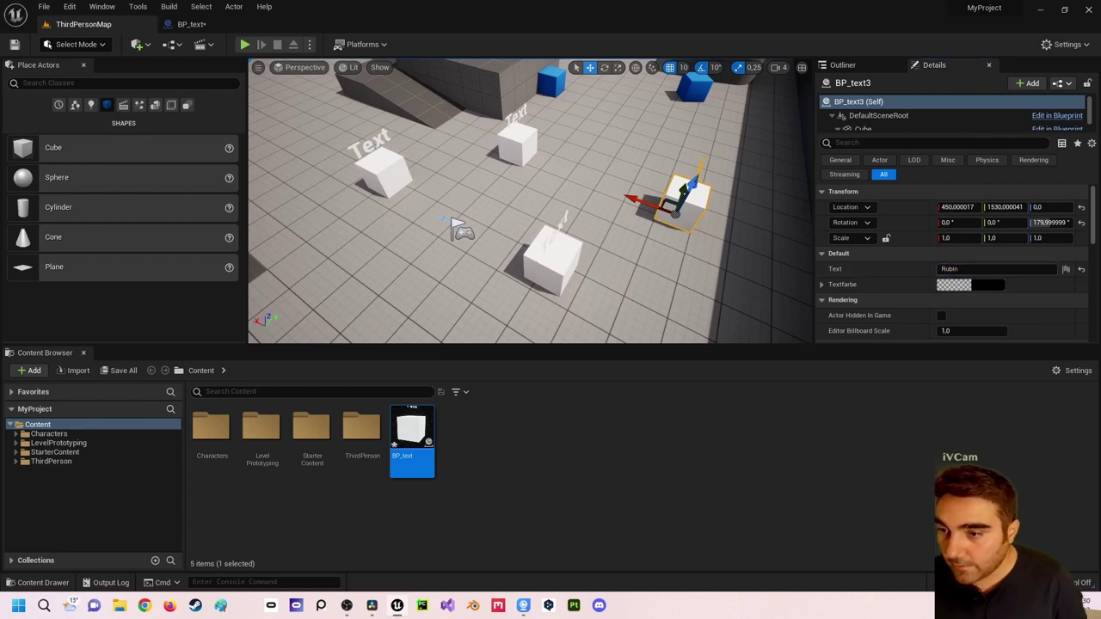
Label the BP_text2 cube 'Diamant' and select the BP_text4 cube.
{"action": "left_click", "coordinate": [550, 258]}
{"action": "left_click", "coordinate": [951, 269]}
{"action": "type", "text": "Diamant"}
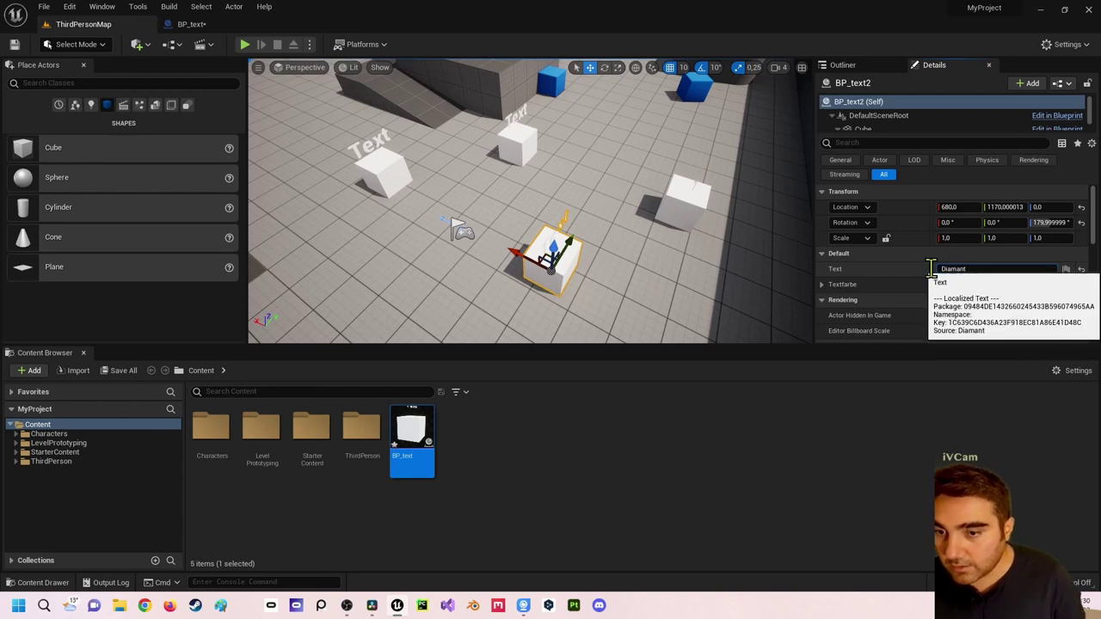
{"action": "left_click", "coordinate": [379, 172]}
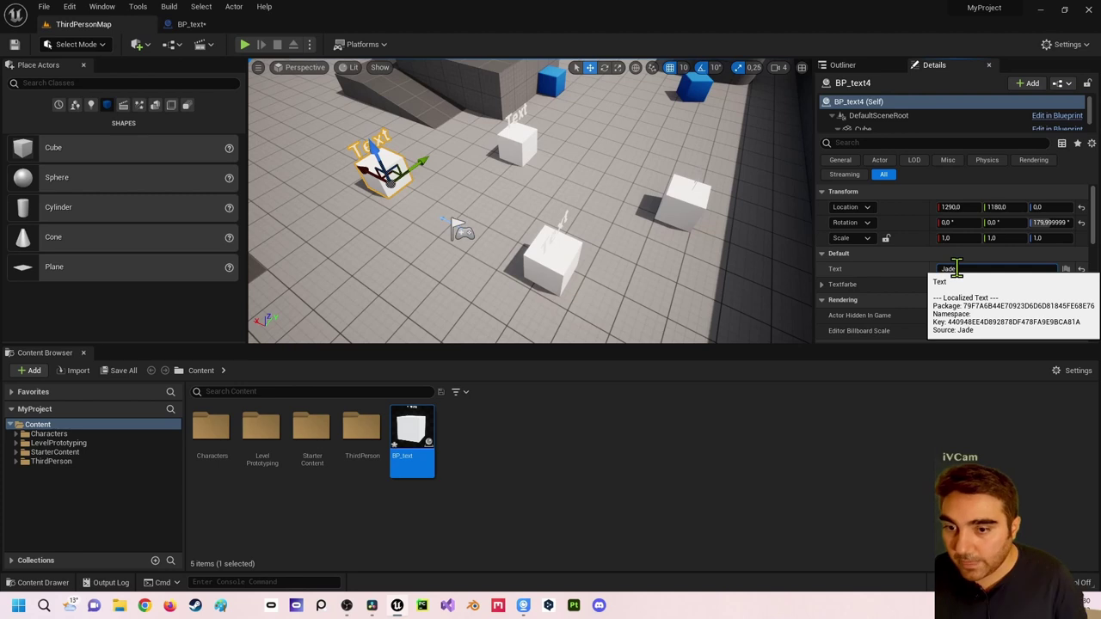
Label BP_text4 'Jade' and give its Textfarbe a bright green colour.
{"action": "type", "text": "Jade"}
{"action": "left_click", "coordinate": [994, 287]}
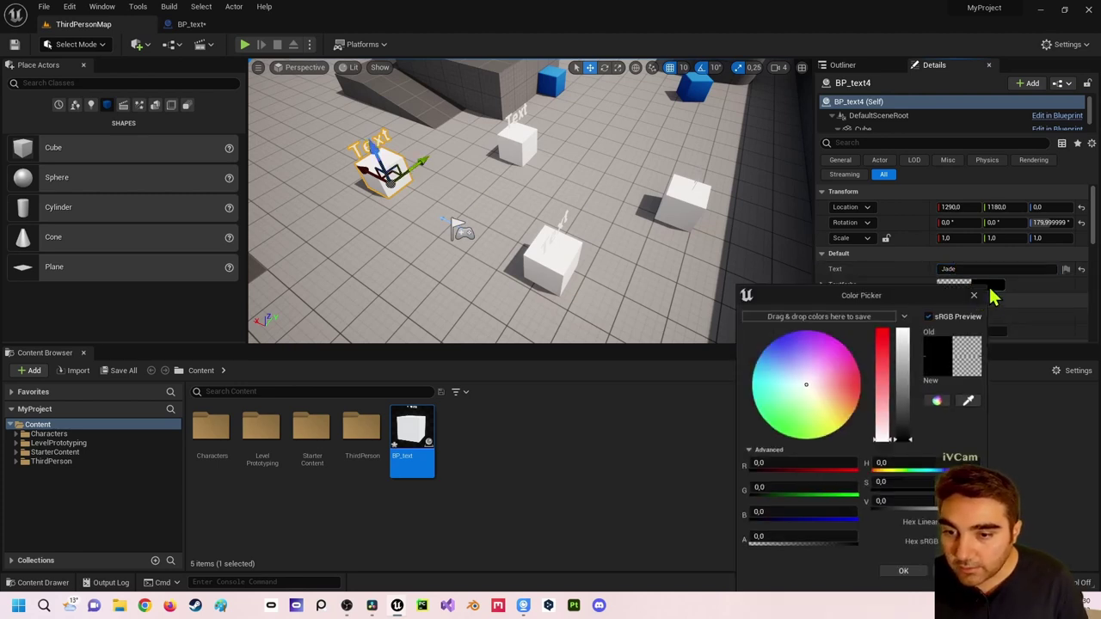
{"action": "left_click_drag", "start_coordinate": [814, 396], "coordinate": [784, 456]}
{"action": "left_click_drag", "start_coordinate": [897, 404], "coordinate": [902, 340]}
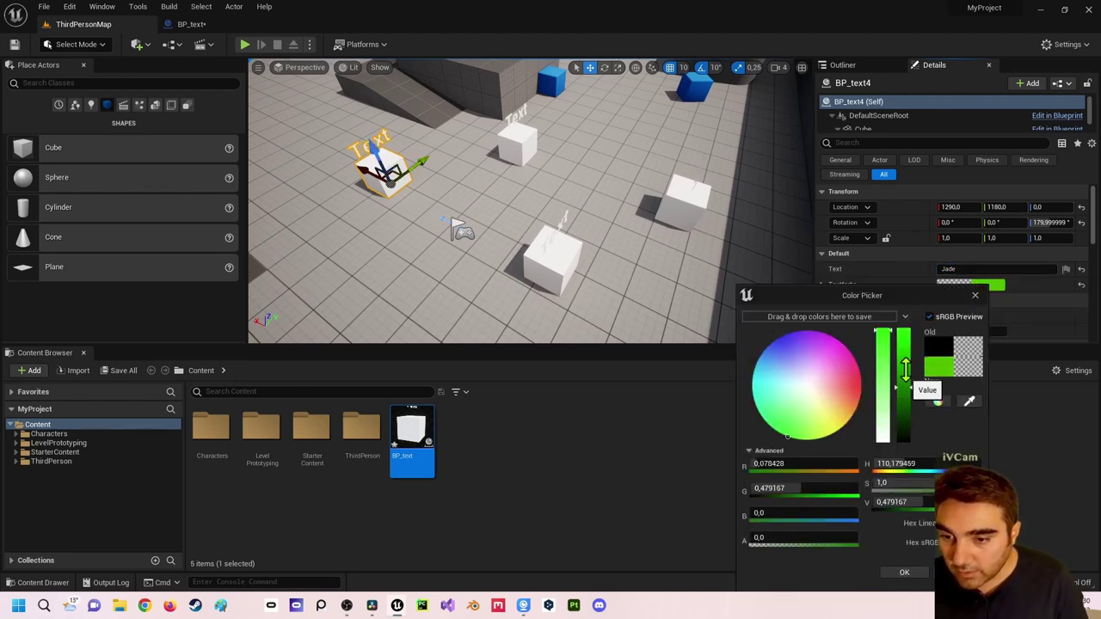
{"action": "left_click", "coordinate": [905, 572]}
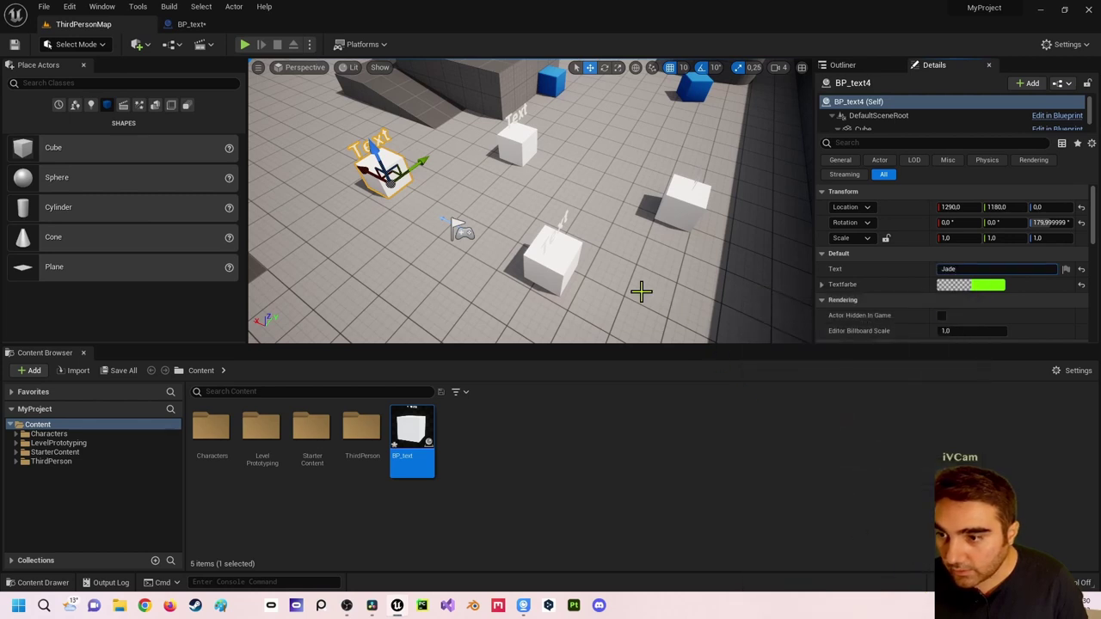
Keep Diamant's text colour black and set Rubin's Textfarbe to orange-red.
{"action": "left_click", "coordinate": [570, 263]}
{"action": "left_click", "coordinate": [988, 286]}
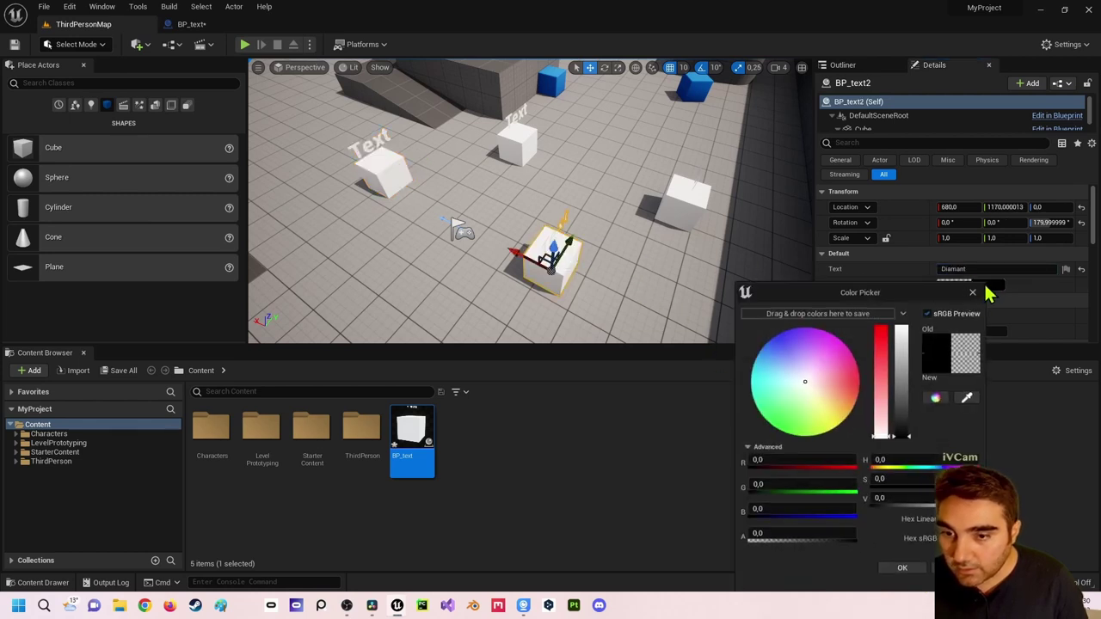
{"action": "left_click", "coordinate": [905, 572]}
{"action": "left_click", "coordinate": [684, 196]}
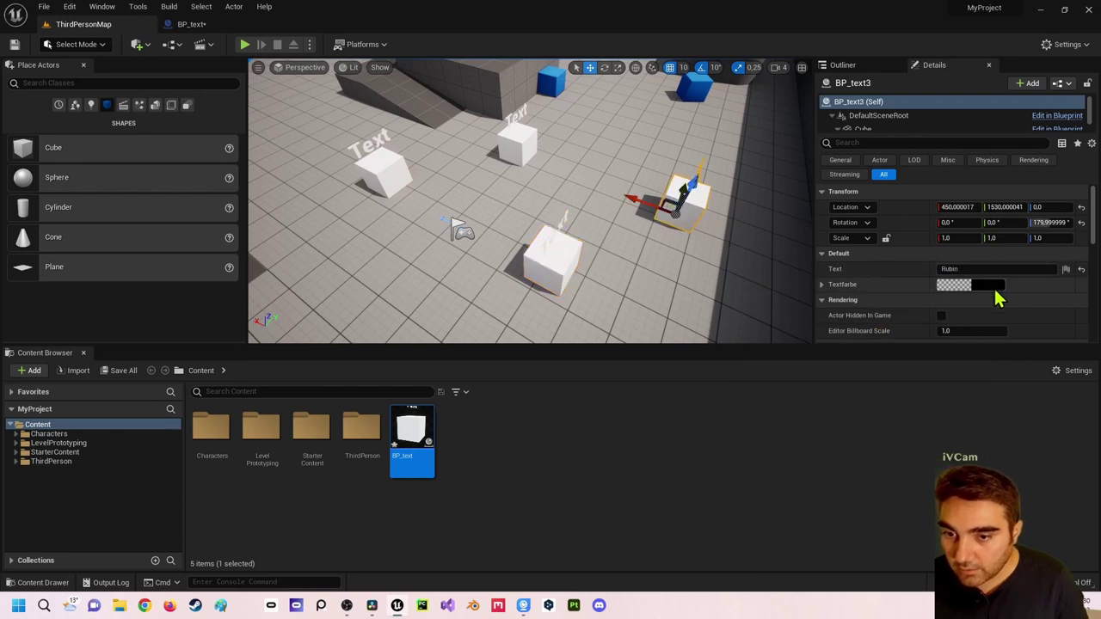
{"action": "left_click", "coordinate": [987, 287]}
{"action": "left_click", "coordinate": [916, 329]}
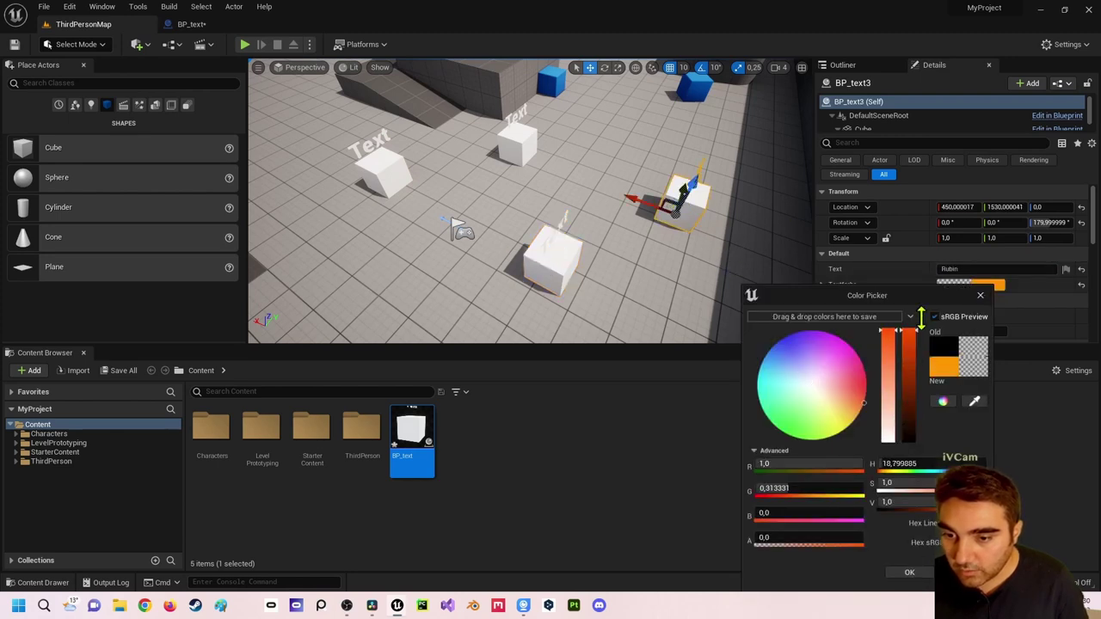
{"action": "left_click", "coordinate": [868, 392]}
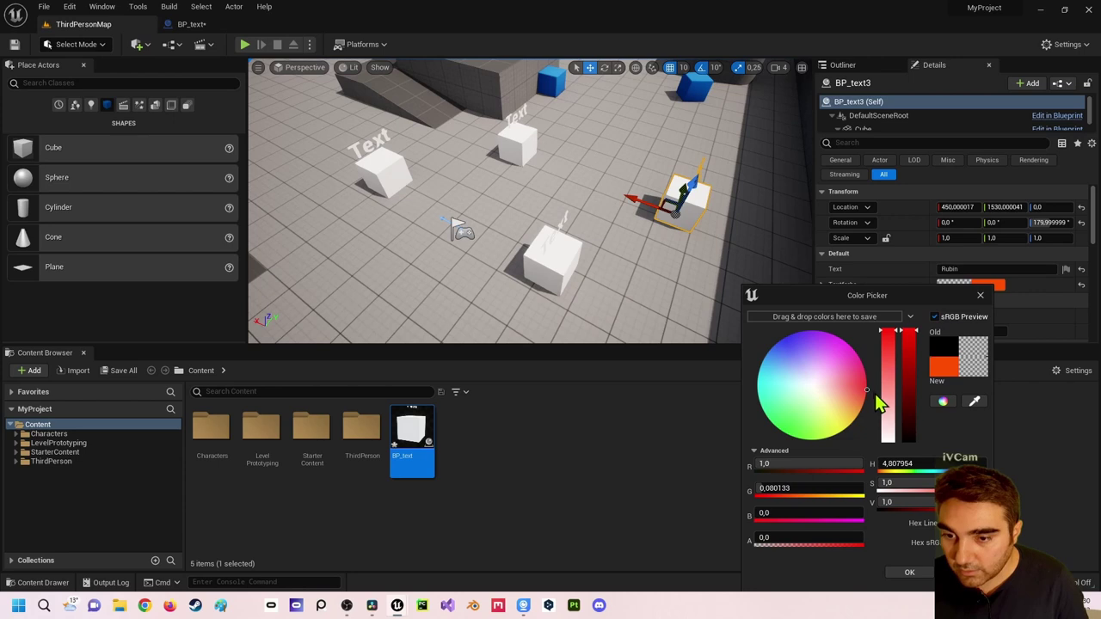
{"action": "left_click", "coordinate": [909, 572]}
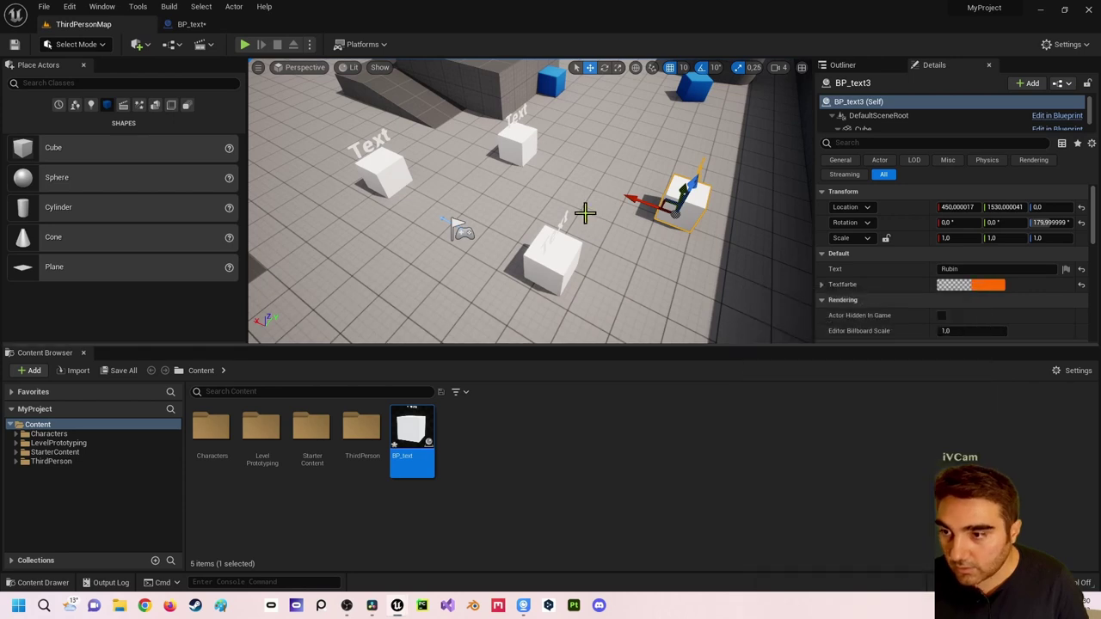
Set Stern's Textfarbe to bright yellow at full brightness.
{"action": "left_click", "coordinate": [527, 146]}
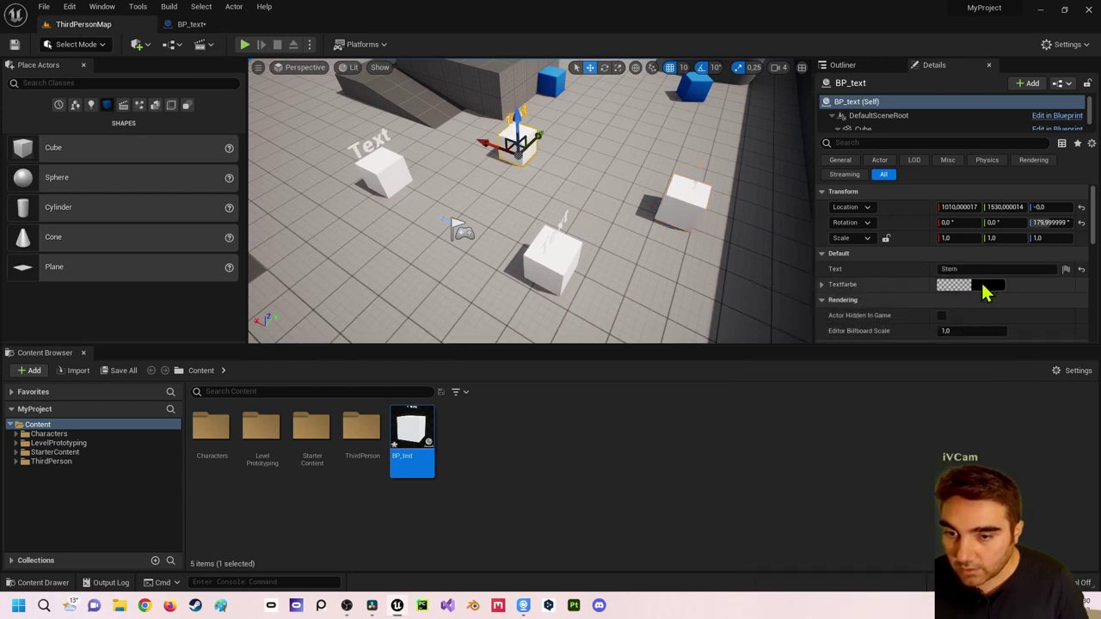
{"action": "left_click", "coordinate": [986, 293]}
{"action": "left_click", "coordinate": [829, 428]}
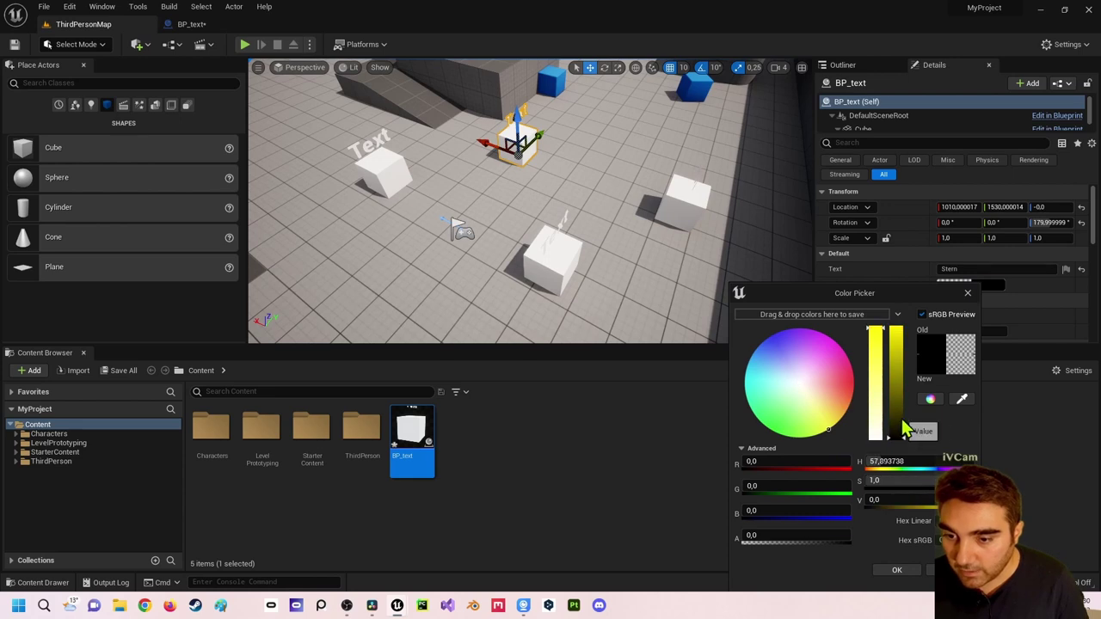
{"action": "left_click_drag", "start_coordinate": [903, 428], "coordinate": [897, 331]}
{"action": "left_click", "coordinate": [902, 570]}
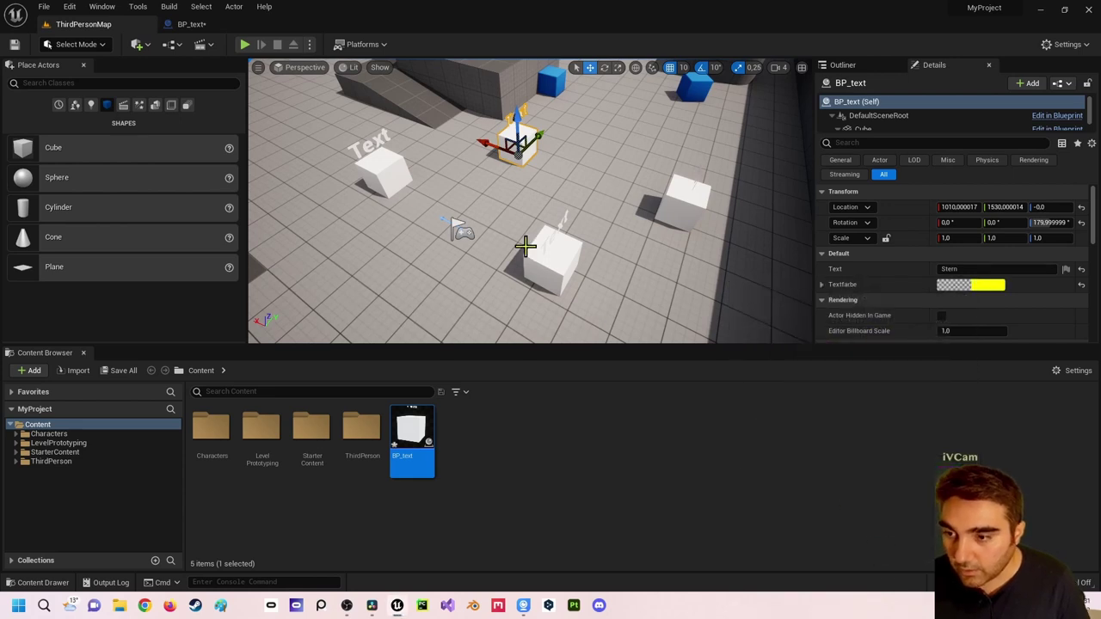
{"action": "left_click_drag", "start_coordinate": [481, 200], "coordinate": [290, 135]}
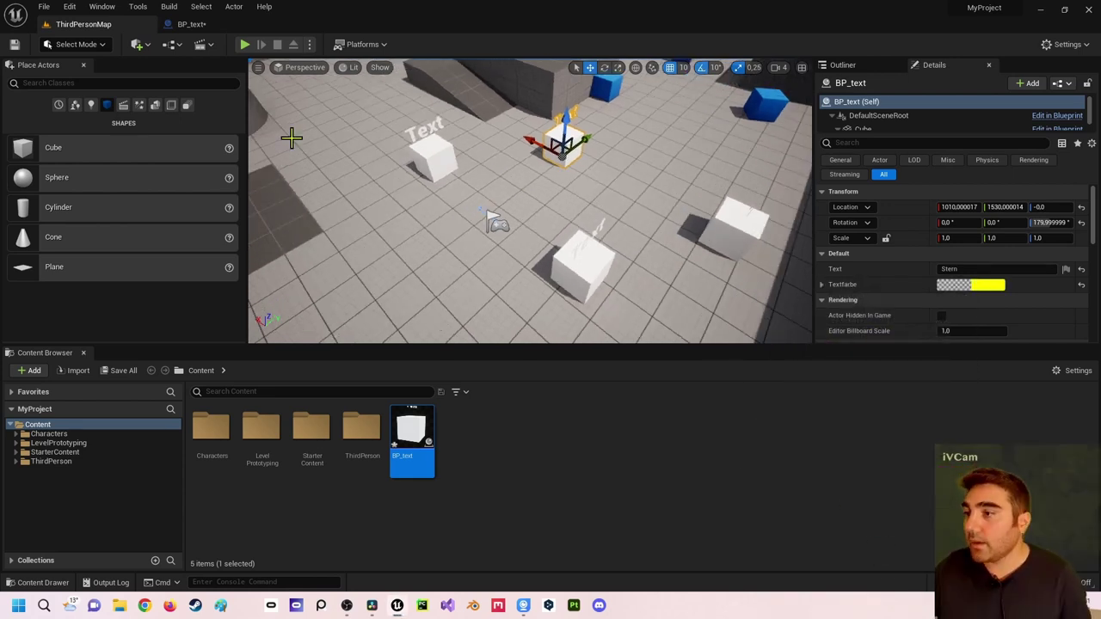
Save the level and Blueprint changes, then play it in a New Editor Window.
{"action": "left_click", "coordinate": [14, 45]}
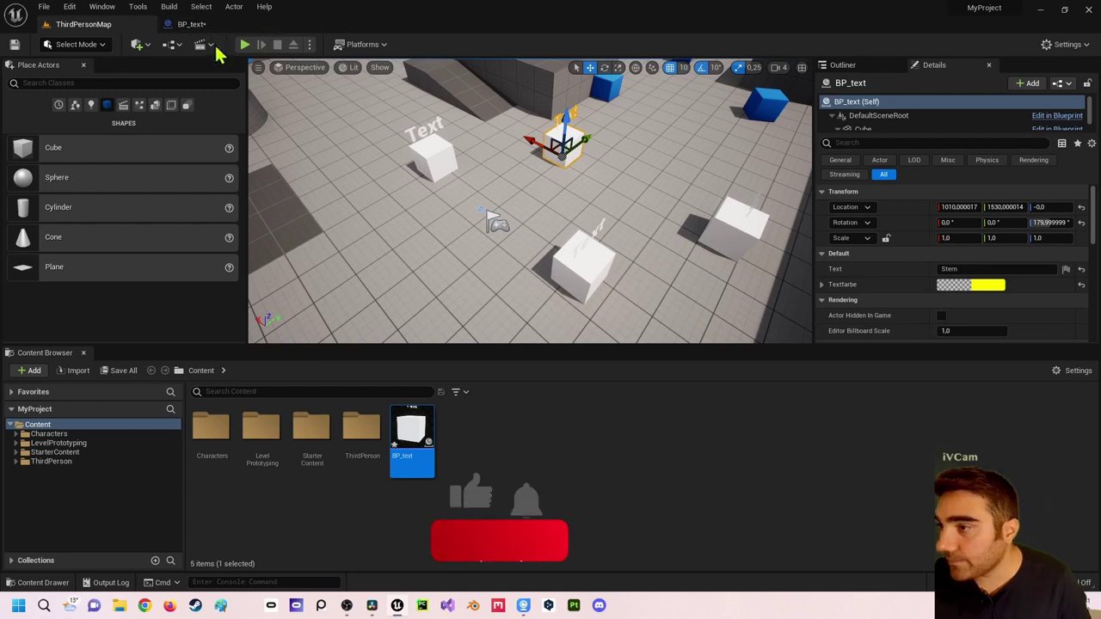
{"action": "left_click", "coordinate": [310, 43]}
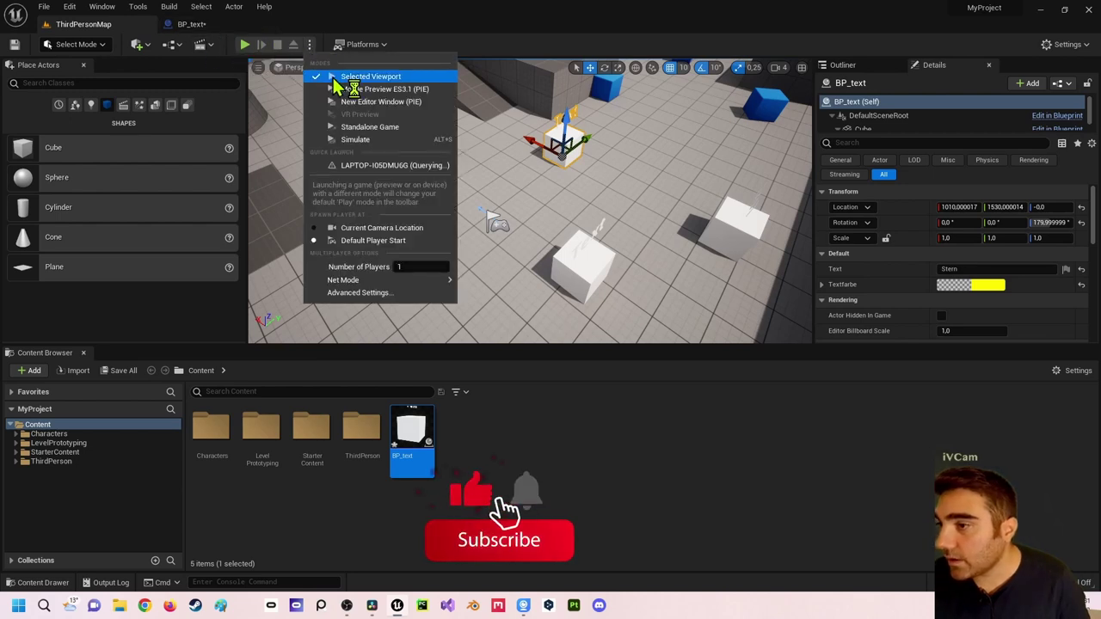
{"action": "left_click", "coordinate": [370, 127]}
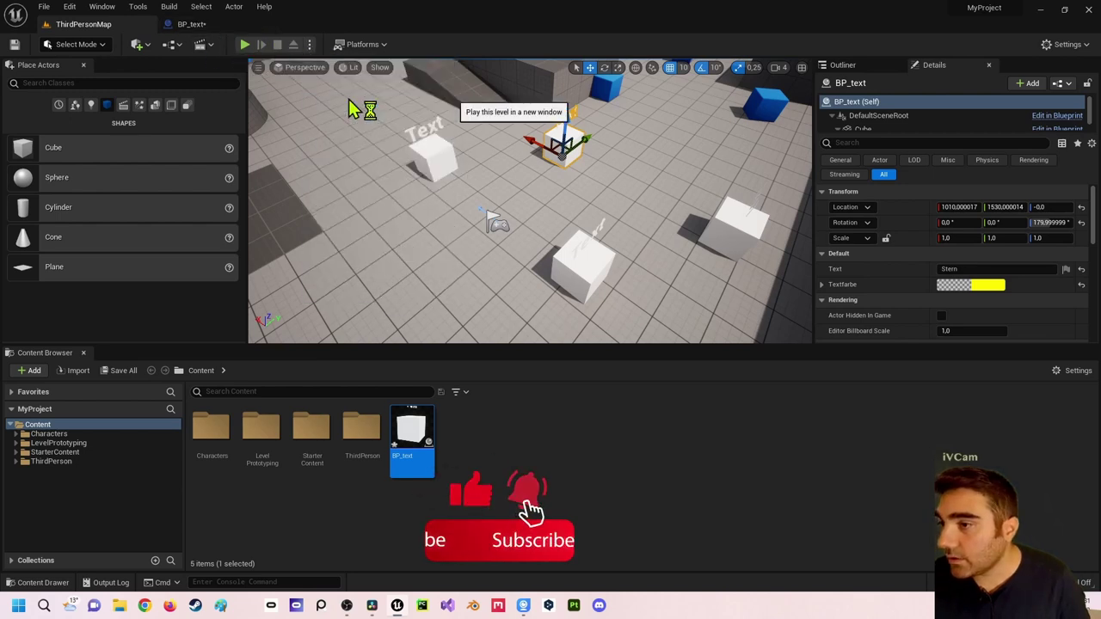
Walk into the cubes to reveal Jade, Stern, Diamant and Rubin, then stop the play session.
{"action": "key", "text": "a"}
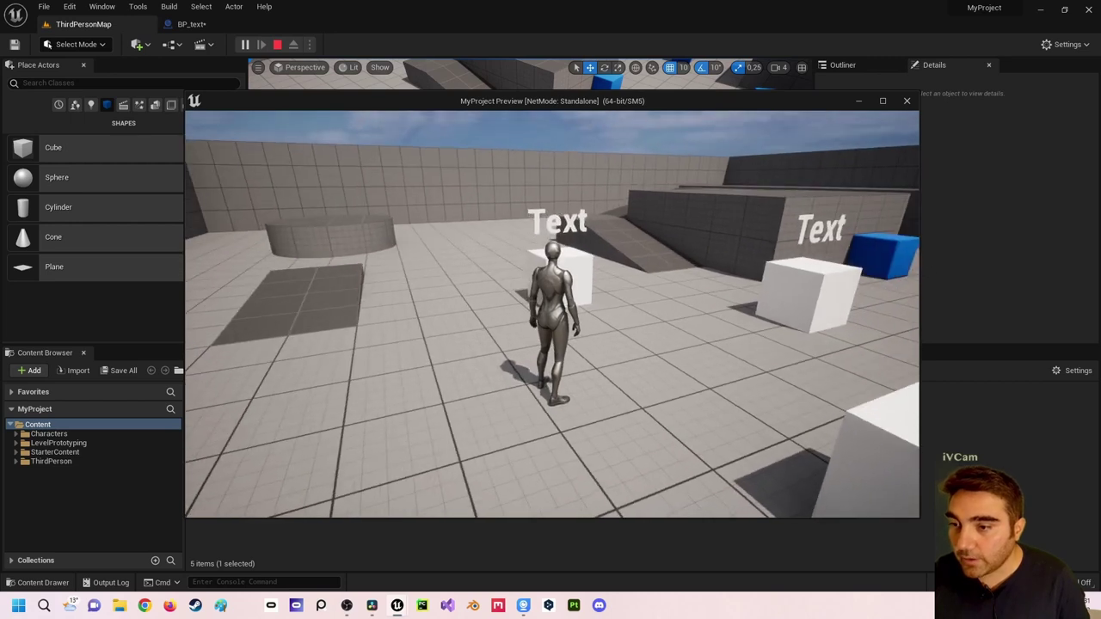
{"action": "key", "text": "w"}
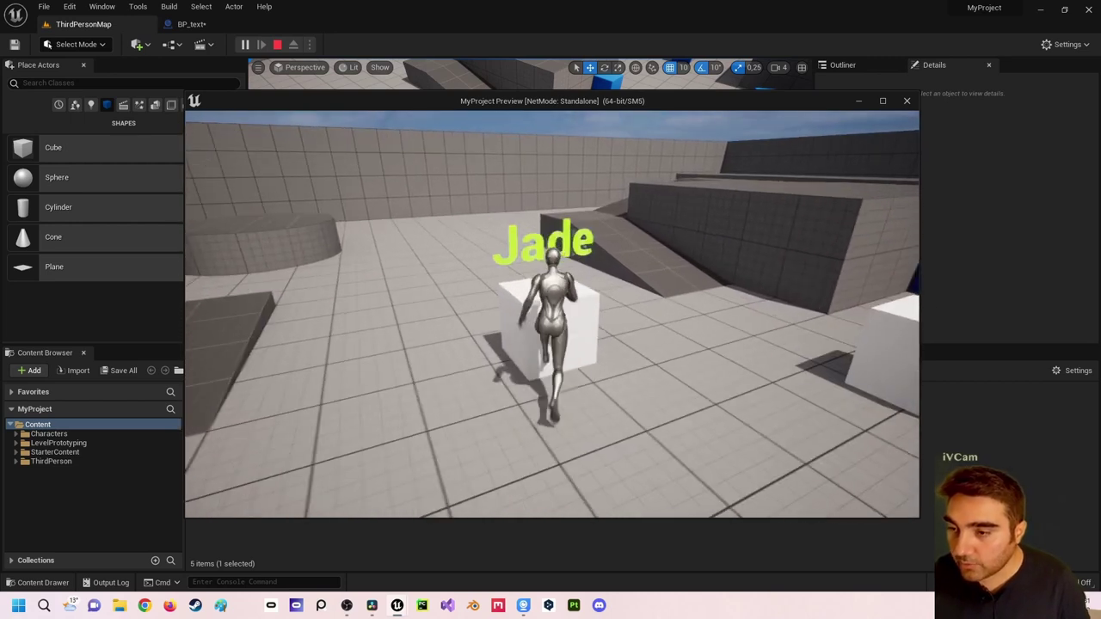
{"action": "key", "text": "s"}
{"action": "key", "text": "w"}
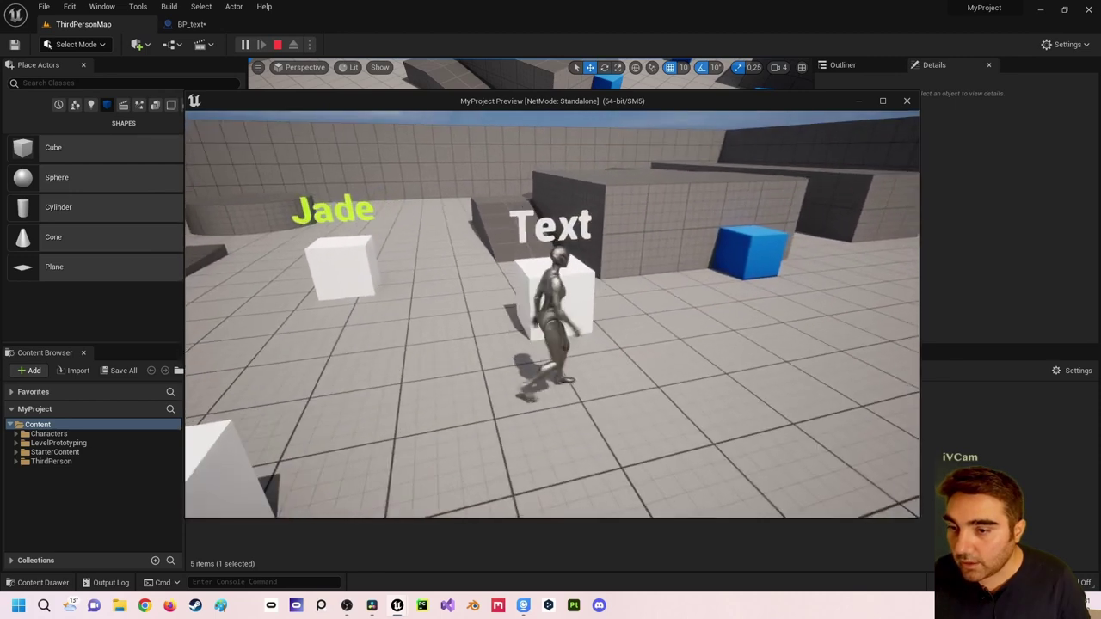
{"action": "key", "text": "s"}
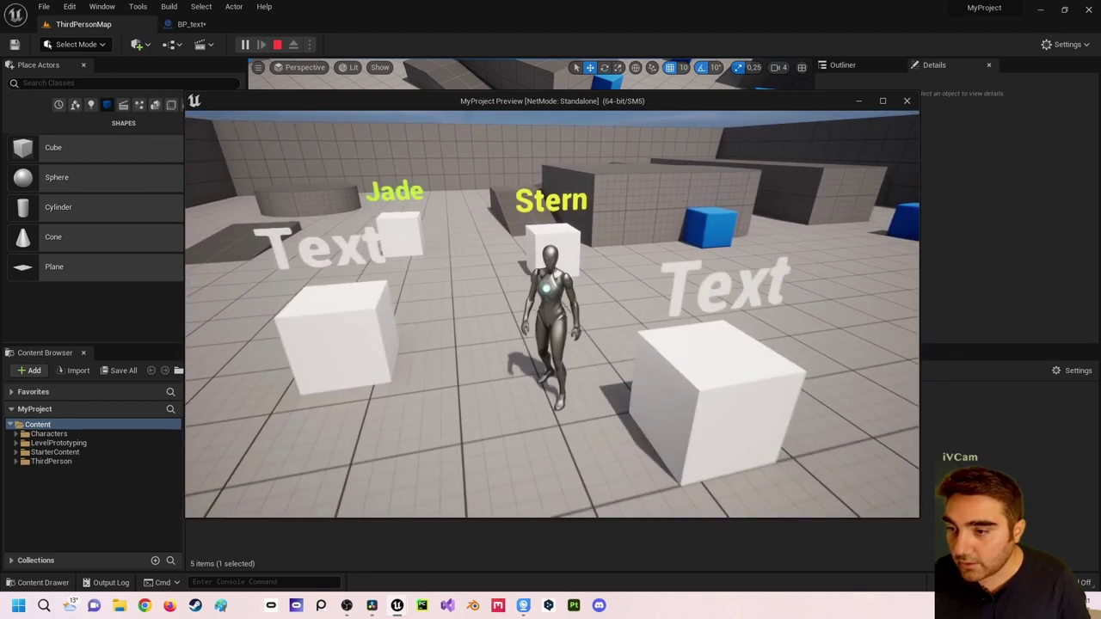
{"action": "key", "text": "w"}
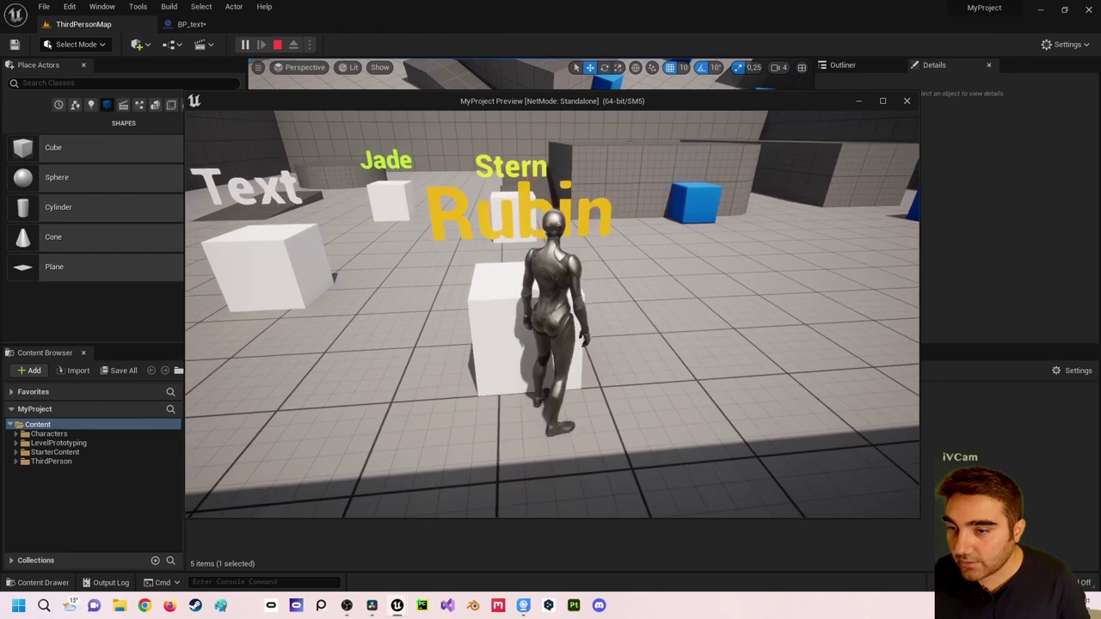
{"action": "key", "text": "s"}
{"action": "key", "text": "w"}
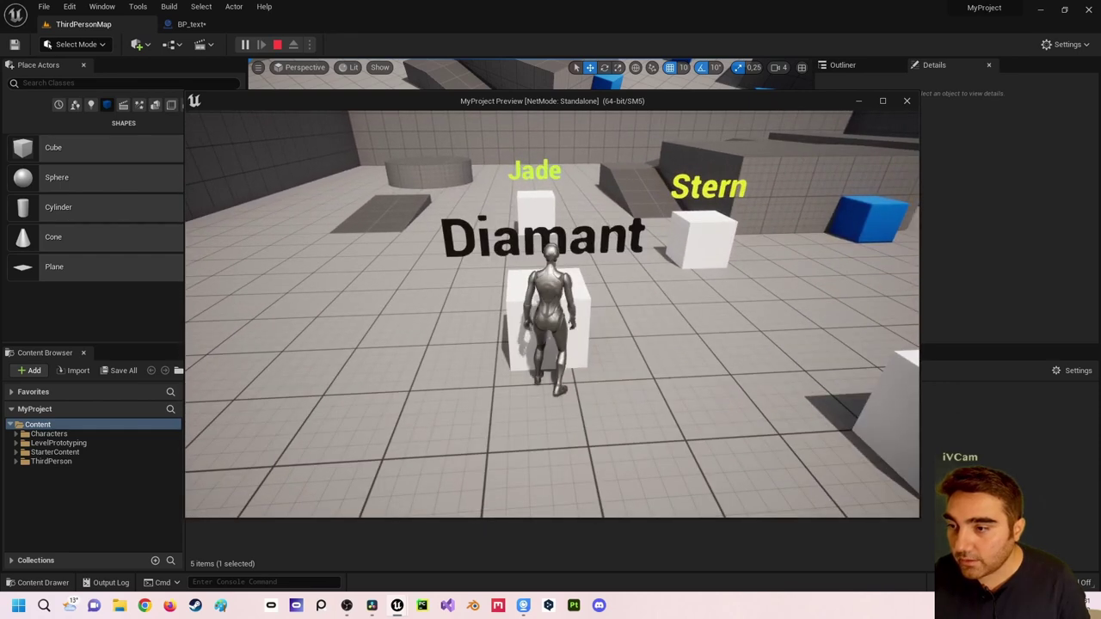
{"action": "key", "text": "s"}
{"action": "key", "text": "a"}
{"action": "key", "text": "w"}
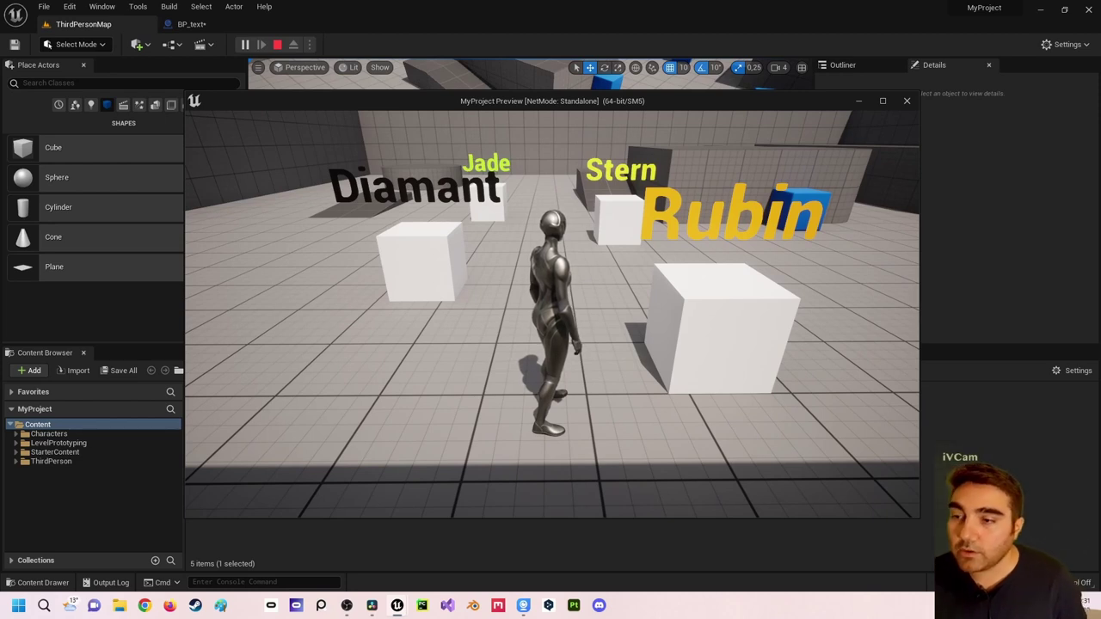
{"action": "key", "text": "Escape"}
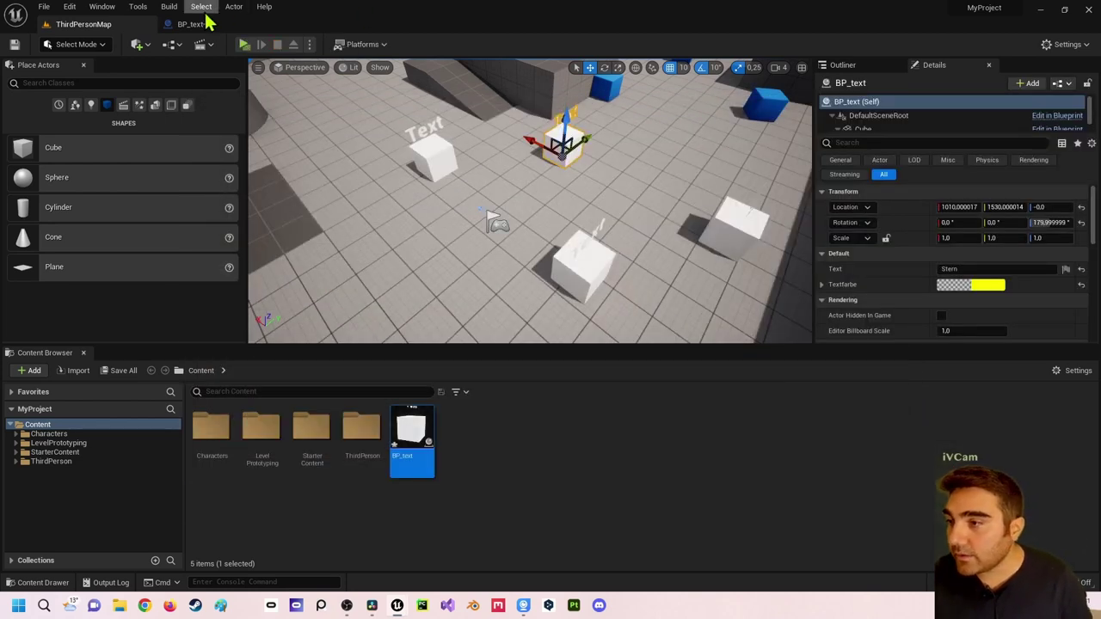
{"action": "left_click", "coordinate": [191, 25]}
{"action": "left_click", "coordinate": [536, 270]}
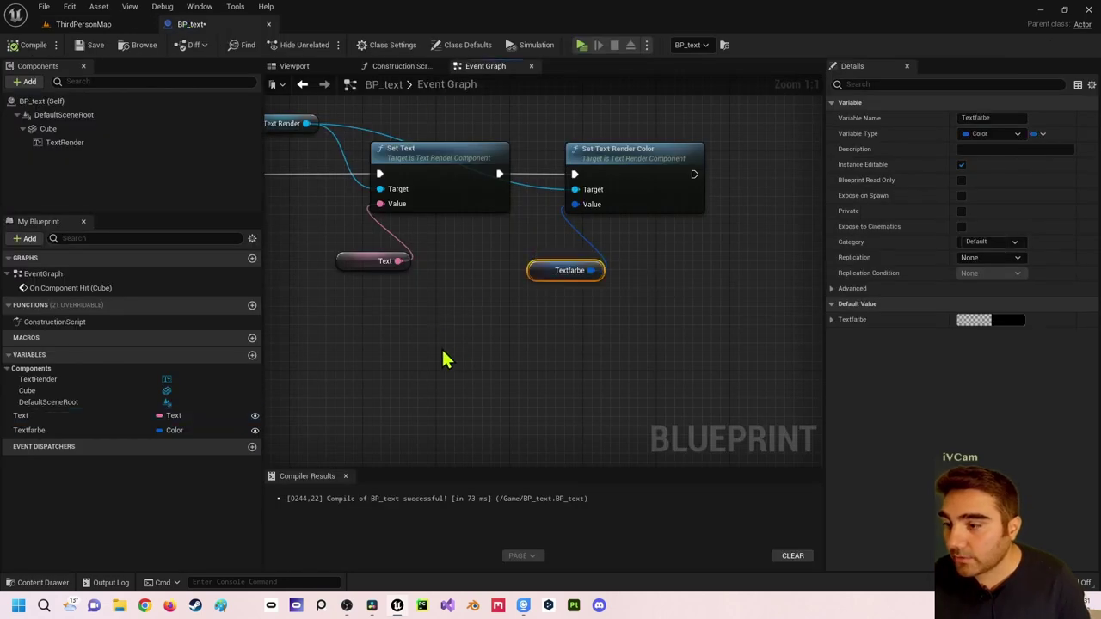
{"action": "left_click", "coordinate": [110, 25]}
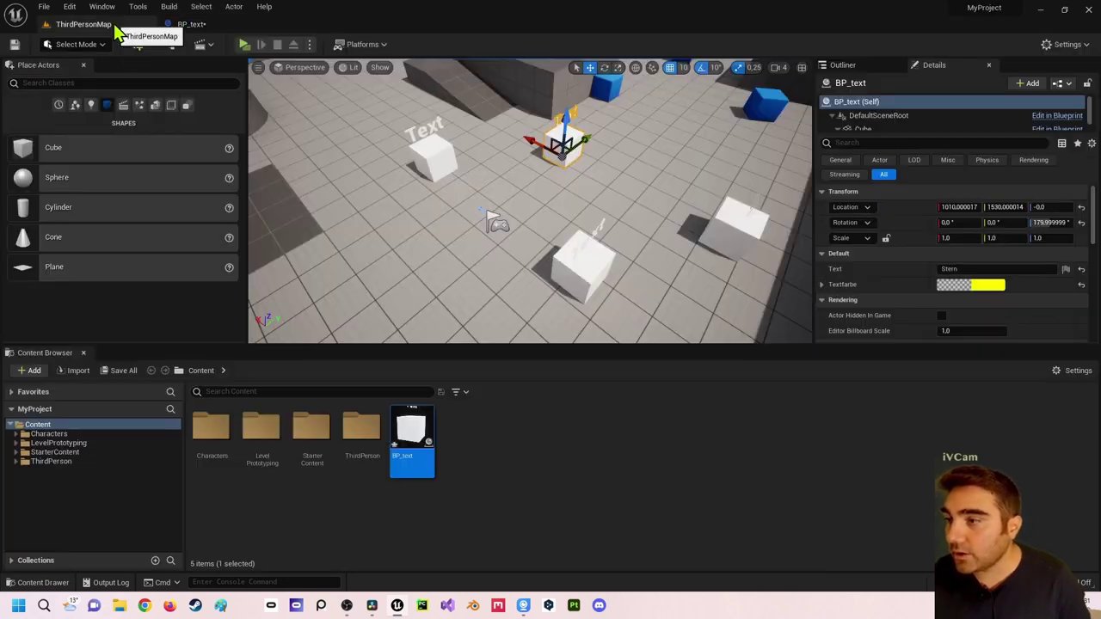